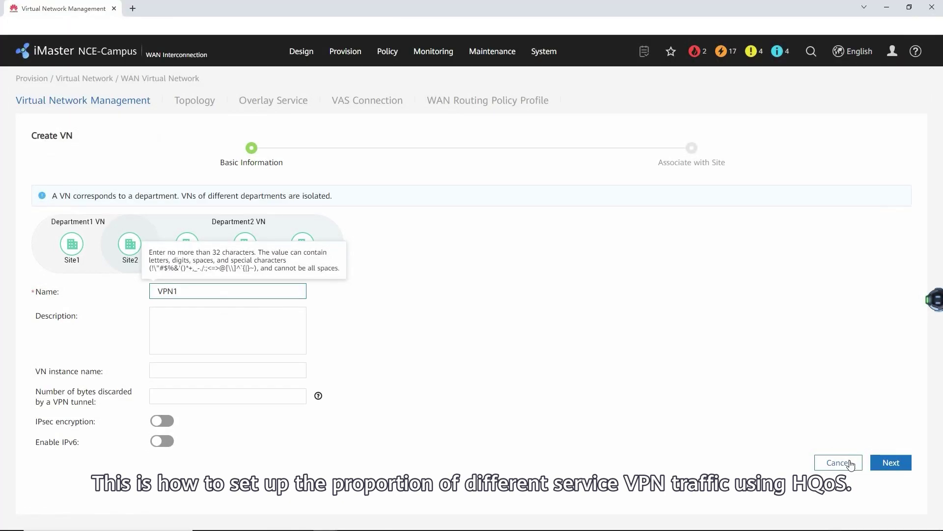
# Add sites Hub1 and Spoke1 to the VPN1 virtual network.
pyautogui.click(891, 463)
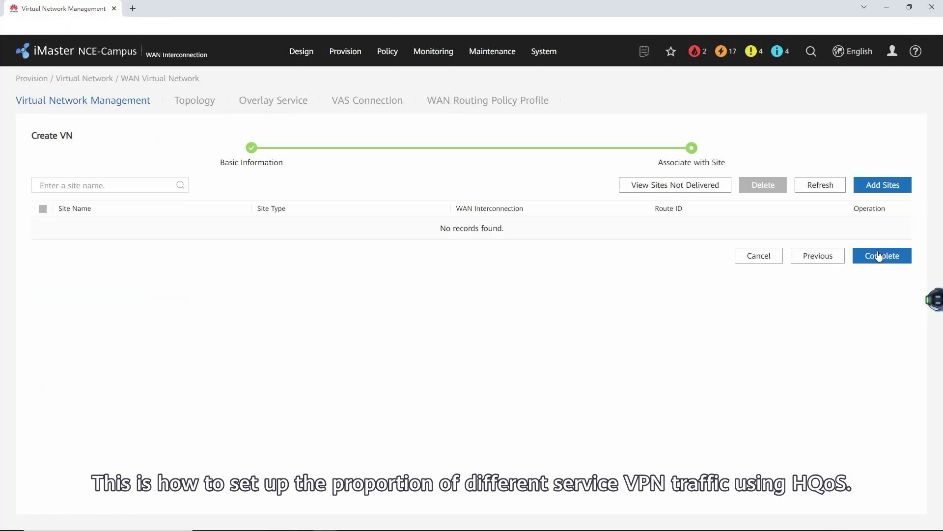
pyautogui.click(883, 192)
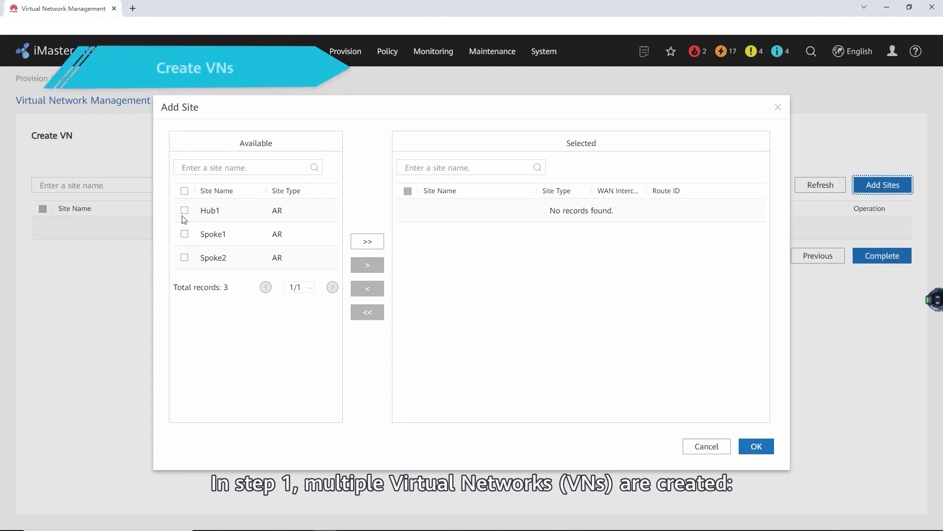
pyautogui.click(185, 210)
pyautogui.click(184, 234)
pyautogui.click(373, 265)
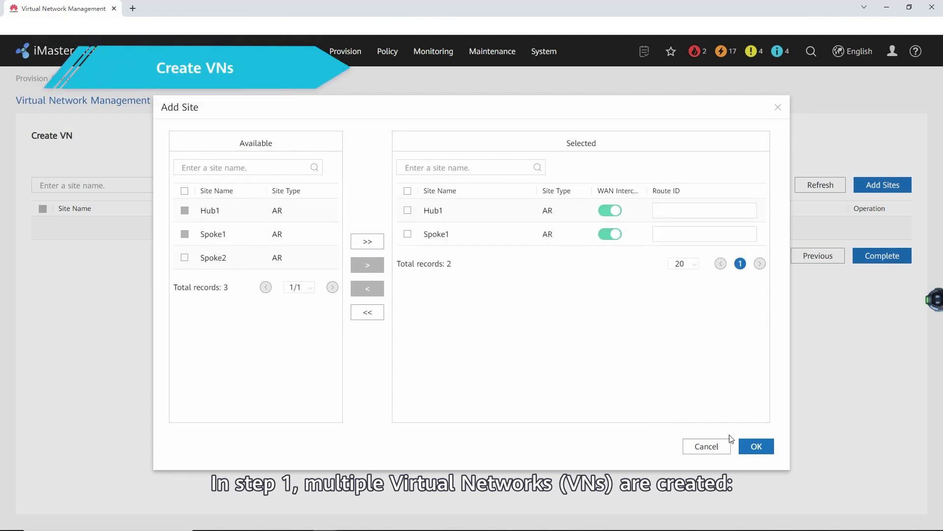
pyautogui.click(756, 446)
# Complete VPN1 creation and acknowledge the delivery notices.
pyautogui.click(565, 314)
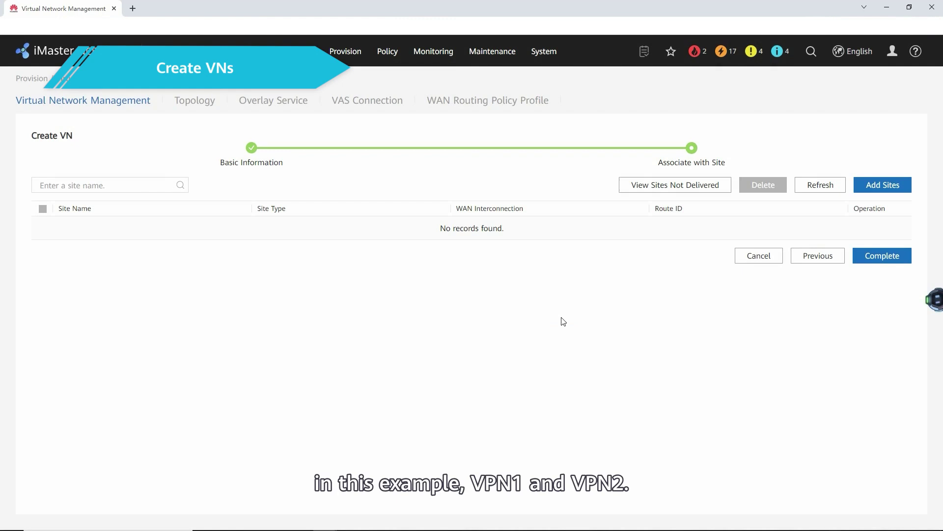
pyautogui.click(868, 256)
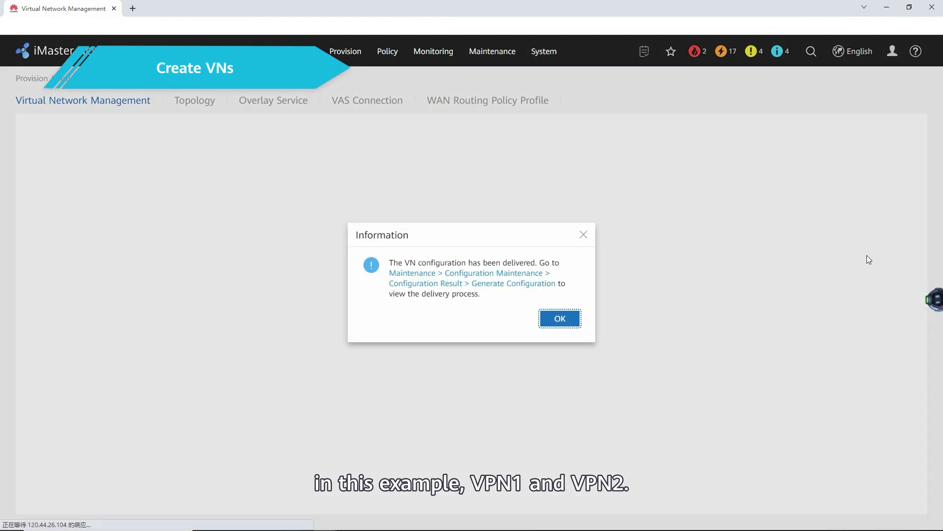
pyautogui.click(559, 321)
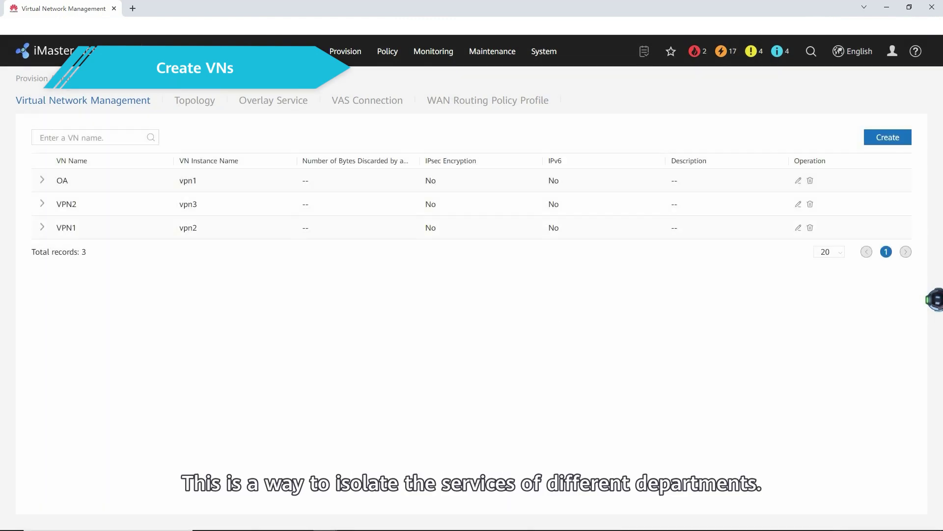
pyautogui.moveTo(394, 54)
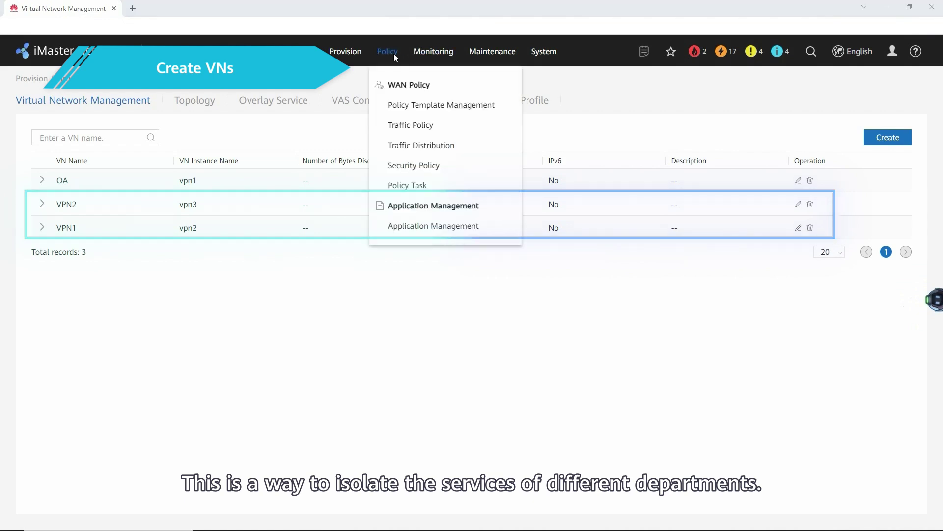
# Create traffic distribution policy P_VPN1_VPN2 with VPN1 at 10% and VPN2 at 40% bandwidth.
pyautogui.click(416, 145)
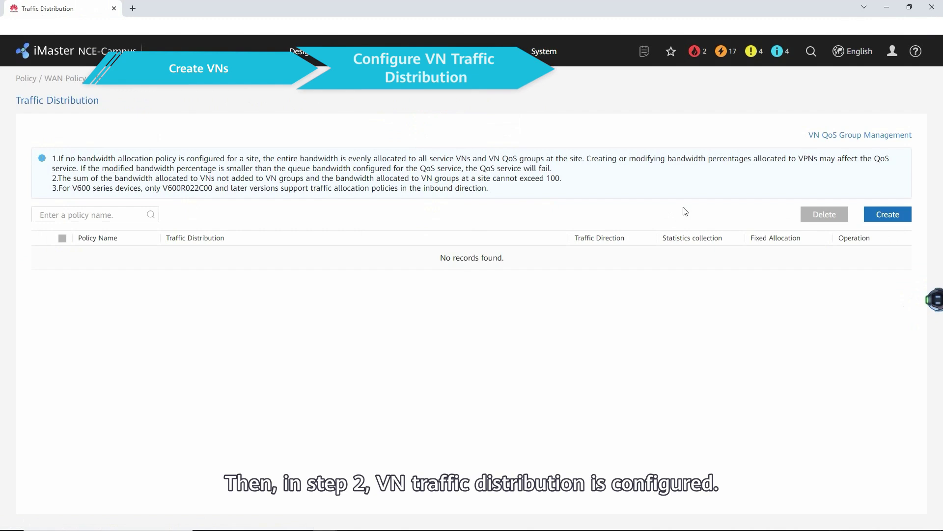
pyautogui.click(905, 218)
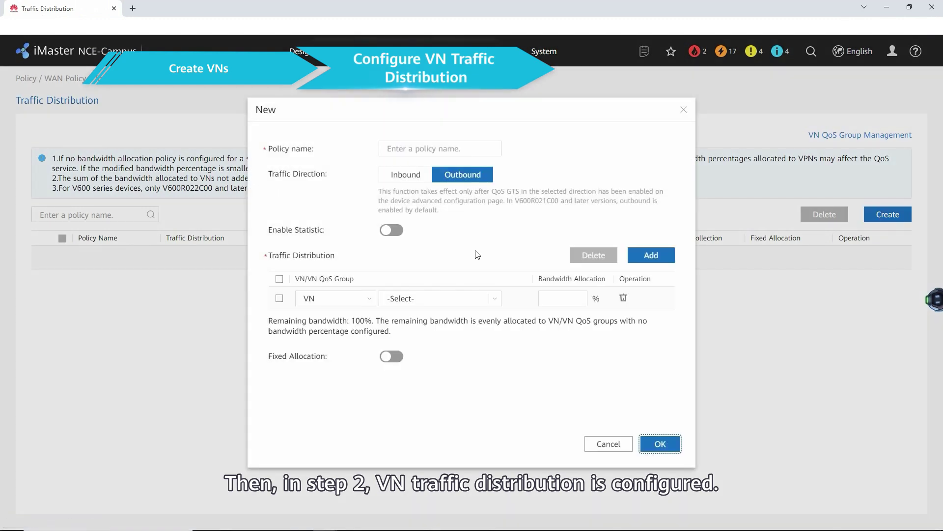
pyautogui.click(417, 149)
pyautogui.write('P_VPN1_VPN2')
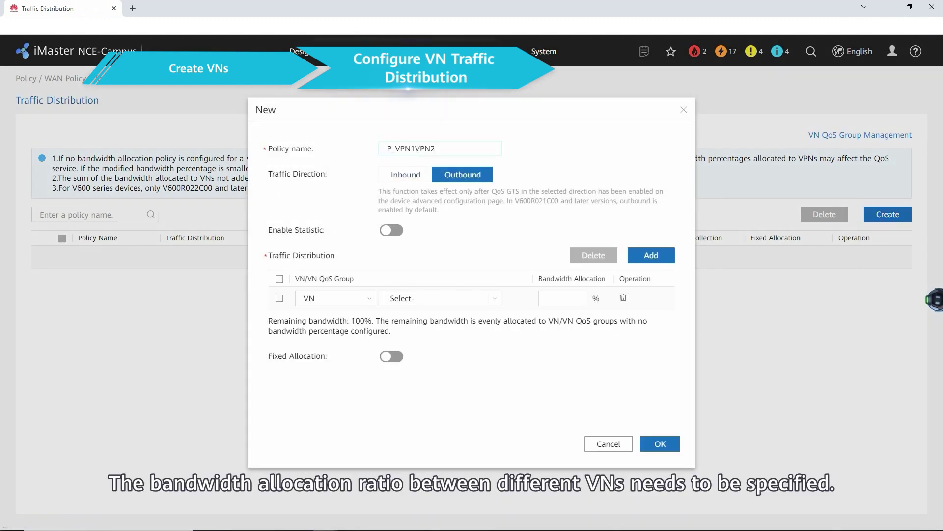
pyautogui.click(460, 300)
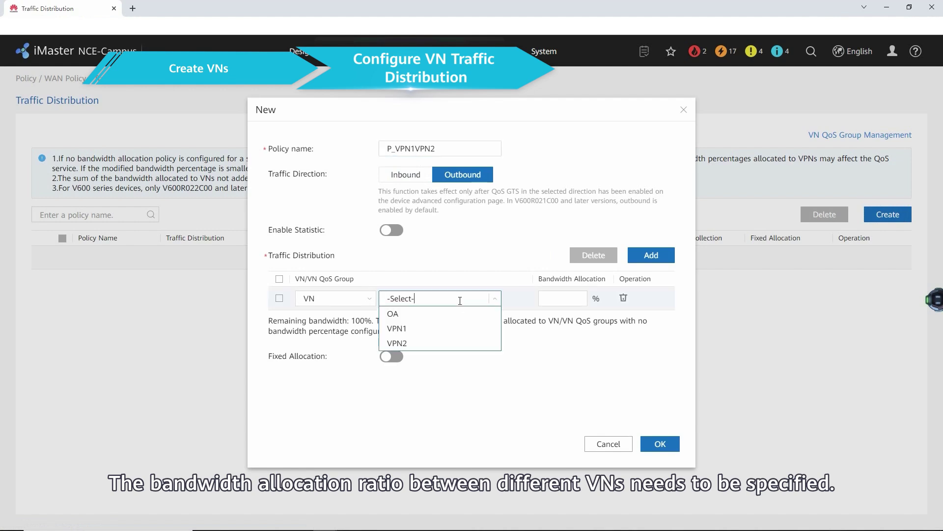
pyautogui.click(449, 329)
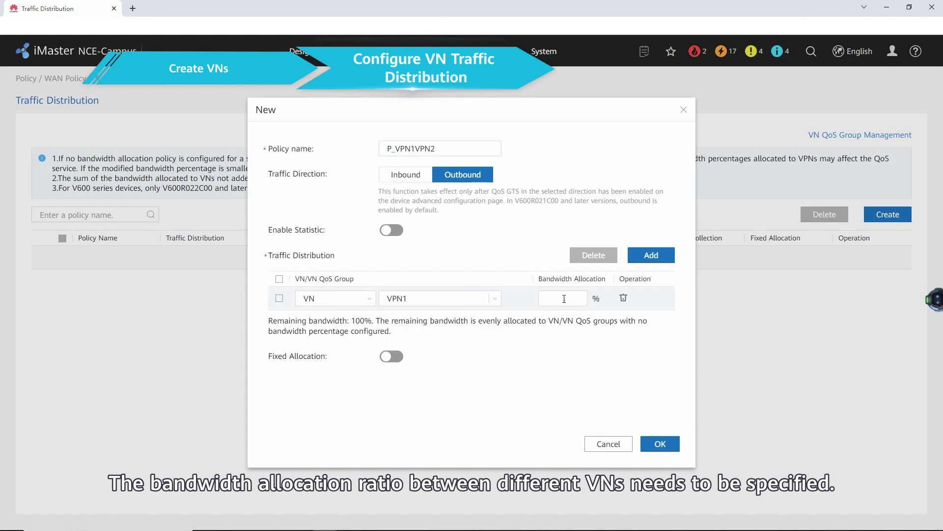
pyautogui.write('10')
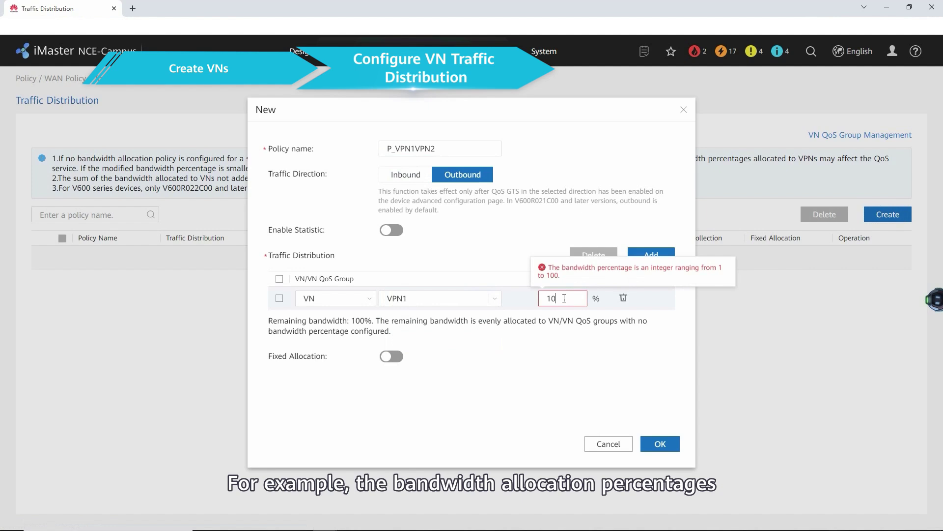
pyautogui.click(659, 255)
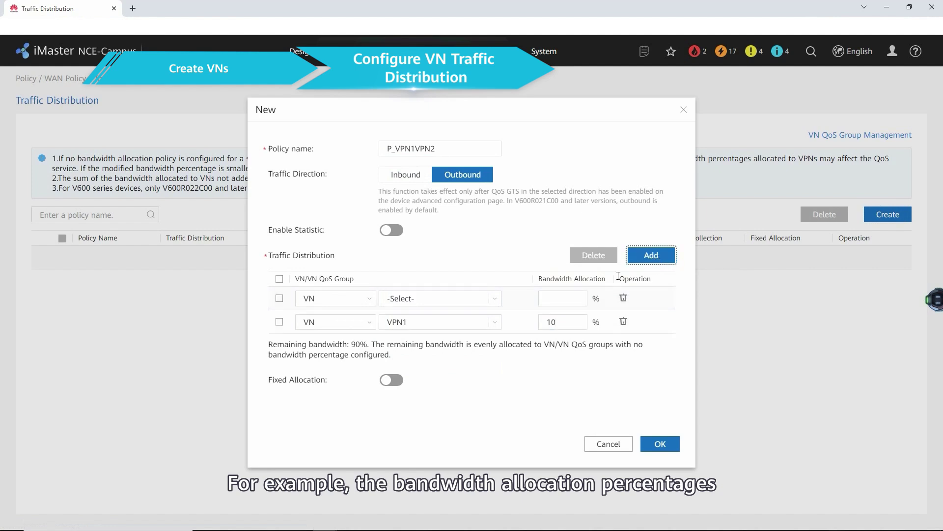
pyautogui.click(422, 299)
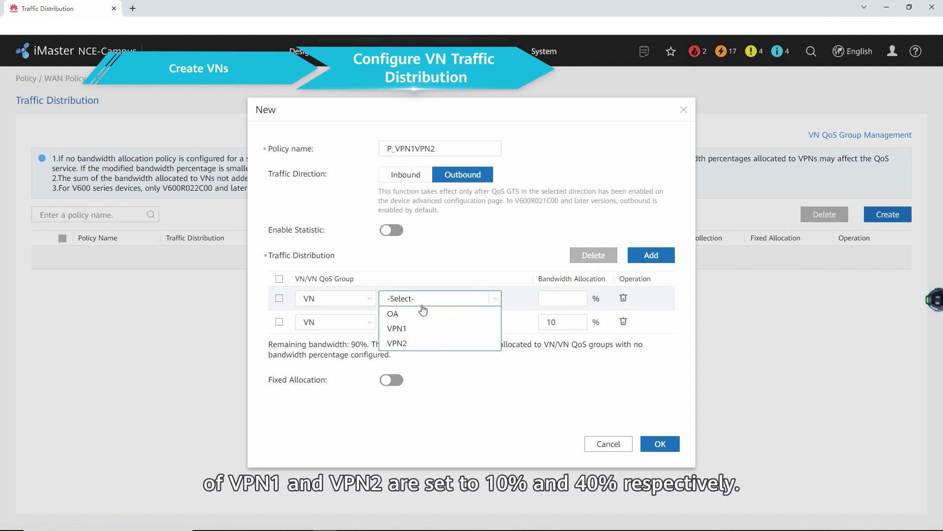
pyautogui.click(423, 343)
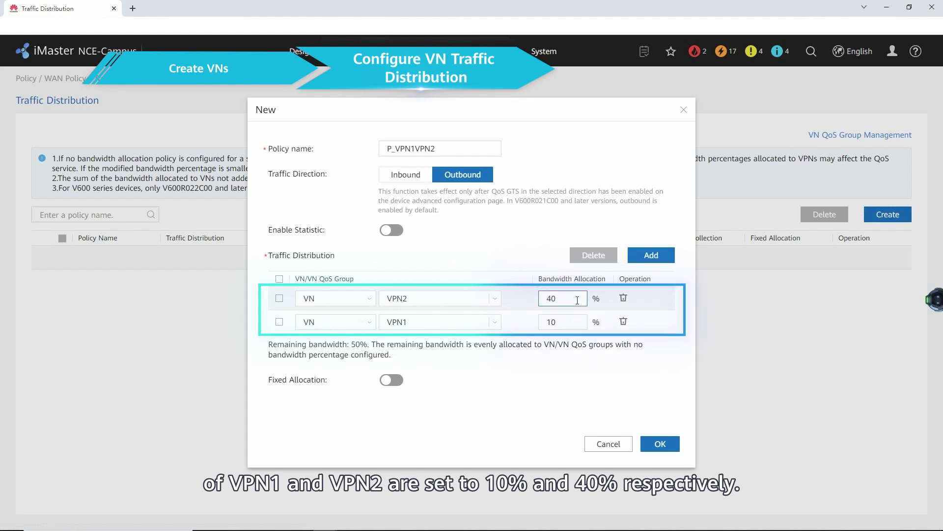
pyautogui.click(569, 366)
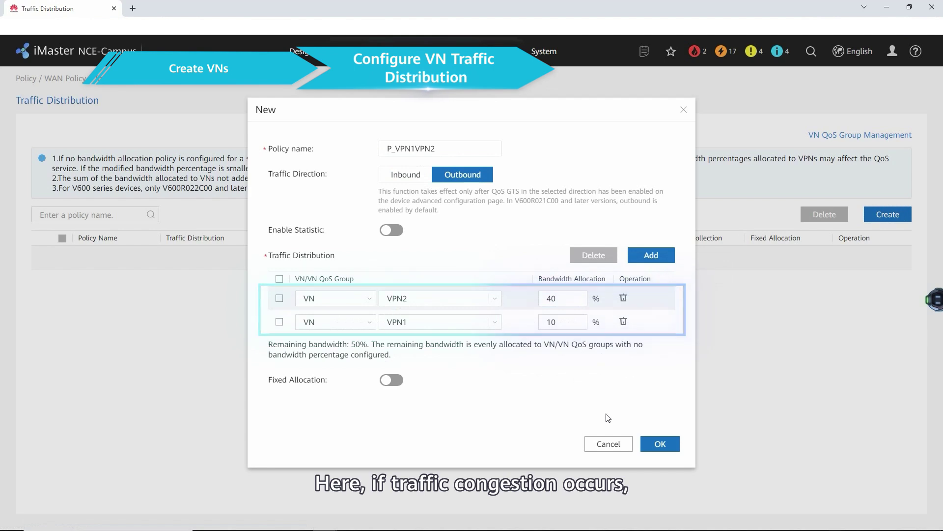
pyautogui.click(658, 445)
pyautogui.click(565, 315)
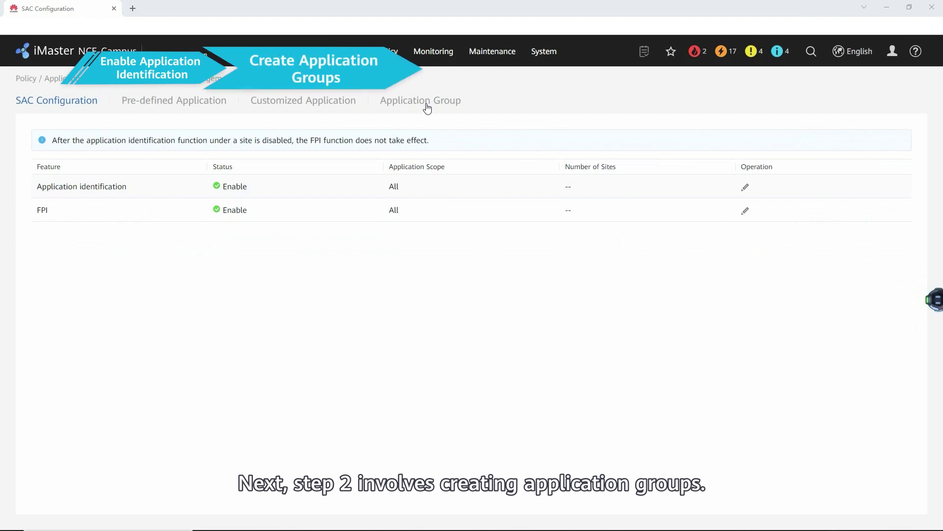
# Create application group app_Voip containing the custom applications Voip1 and Voip2.
pyautogui.click(427, 104)
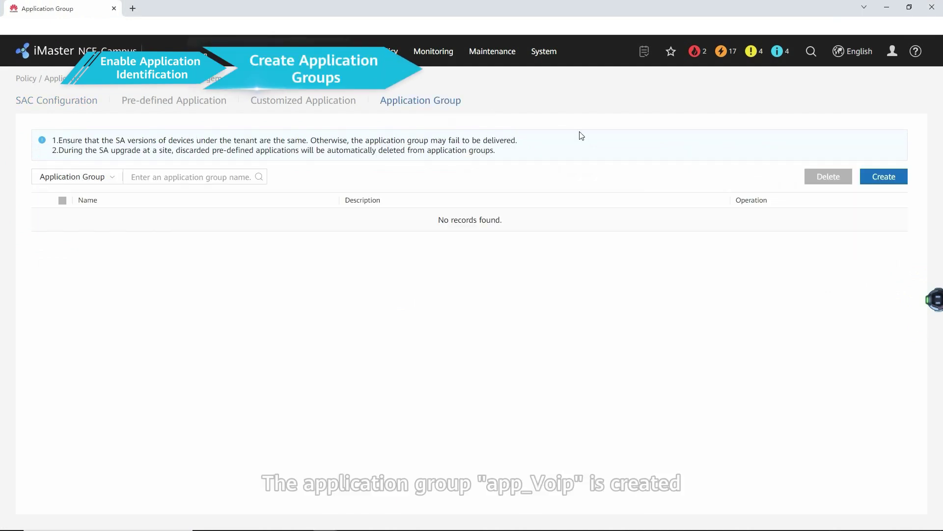
pyautogui.click(884, 178)
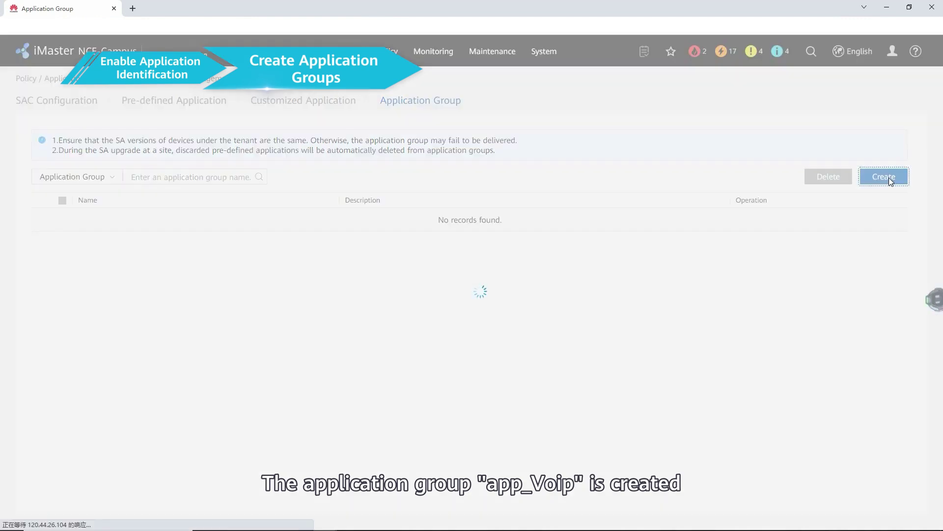
pyautogui.click(179, 192)
pyautogui.write('app_Voip')
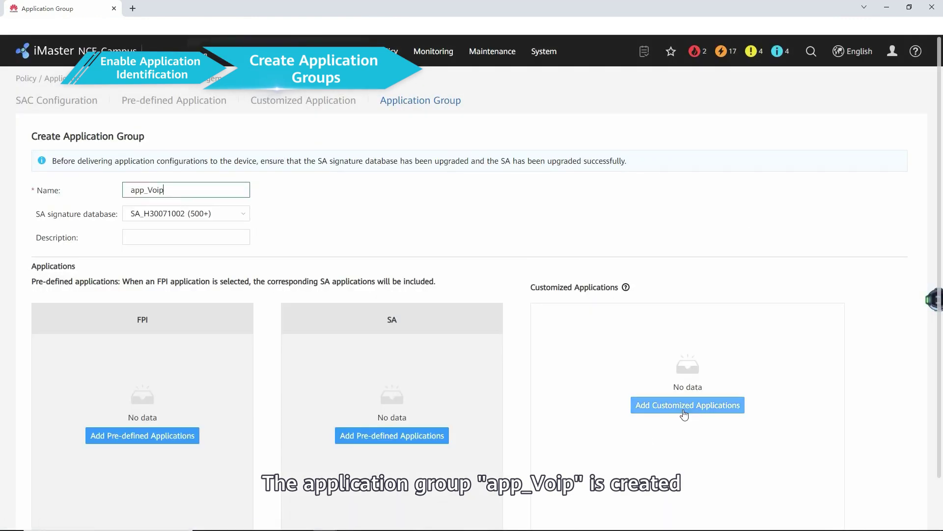
pyautogui.click(684, 407)
pyautogui.click(207, 164)
pyautogui.click(479, 254)
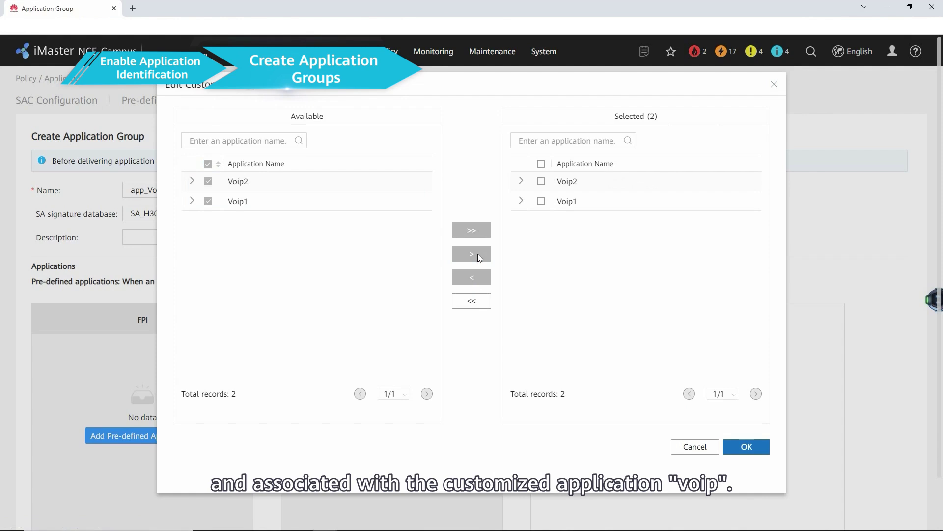
pyautogui.click(758, 457)
pyautogui.scroll(-2, 684, 383)
pyautogui.click(878, 504)
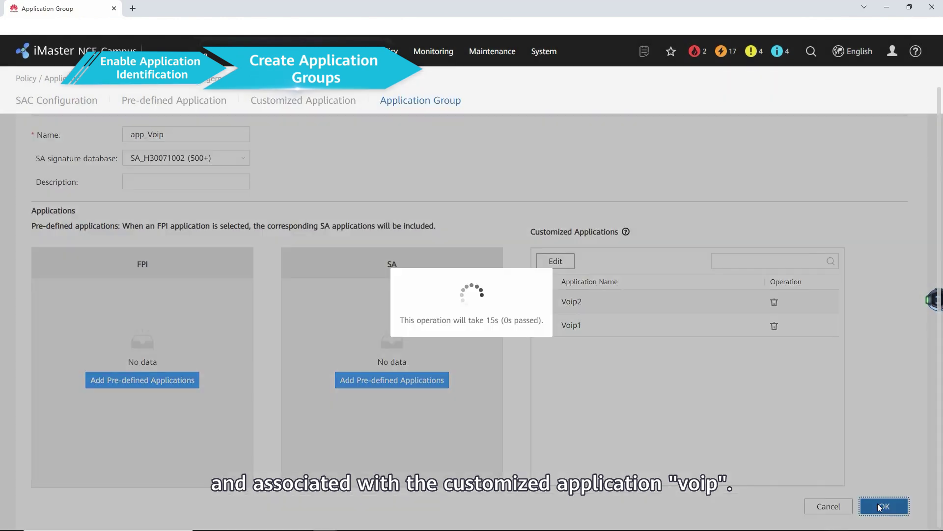
pyautogui.click(884, 177)
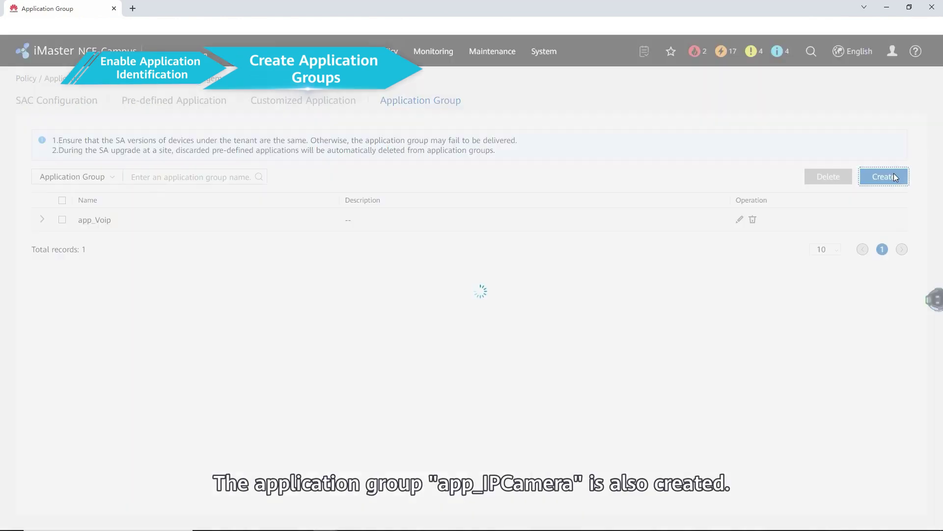
pyautogui.click(193, 191)
pyautogui.write('app_IPCamera')
pyautogui.click(414, 439)
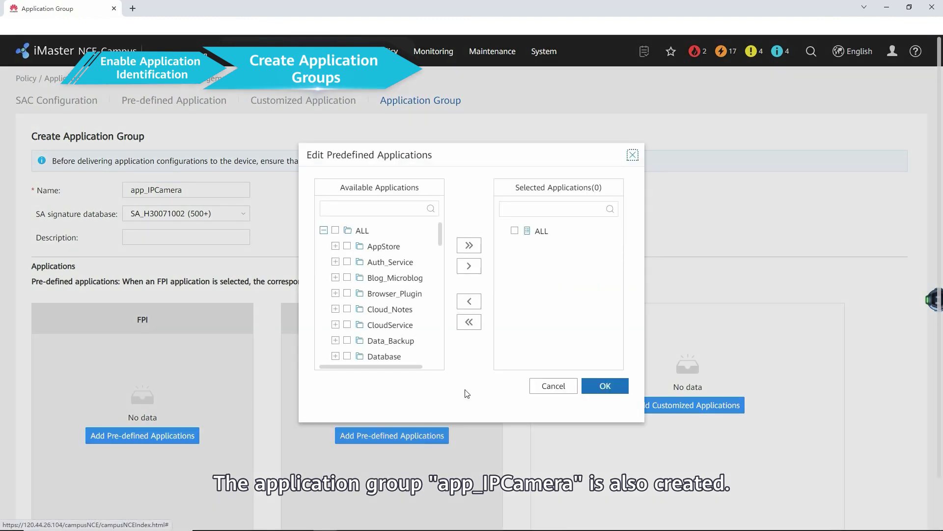
pyautogui.click(633, 156)
pyautogui.click(196, 214)
pyautogui.click(197, 236)
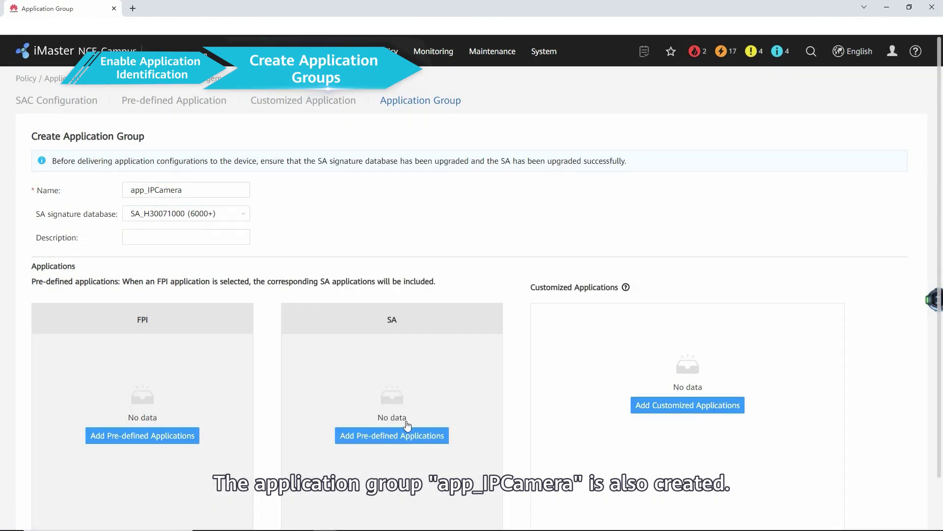
# Add the Video_Surveillance SA pre-defined applications to app_IPCamera.
pyautogui.click(393, 435)
pyautogui.scroll(-15, 344, 285)
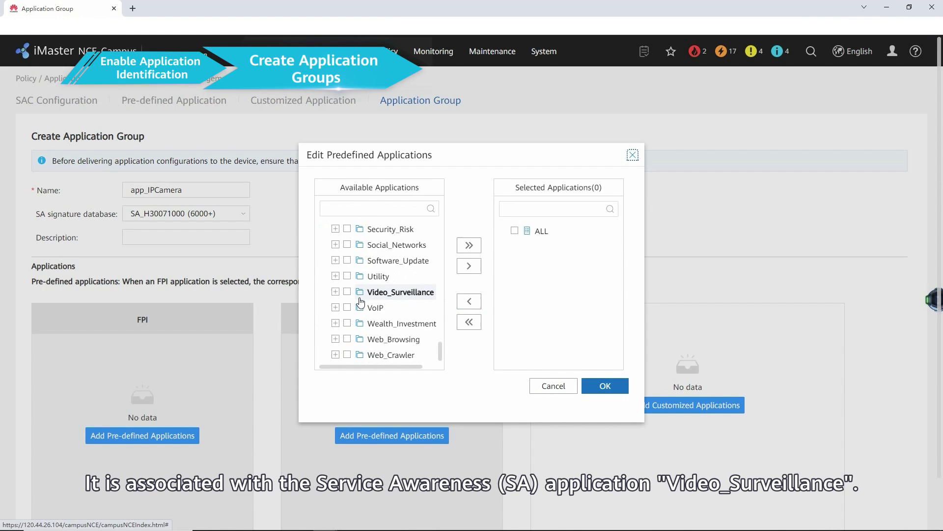
pyautogui.click(347, 292)
pyautogui.click(335, 292)
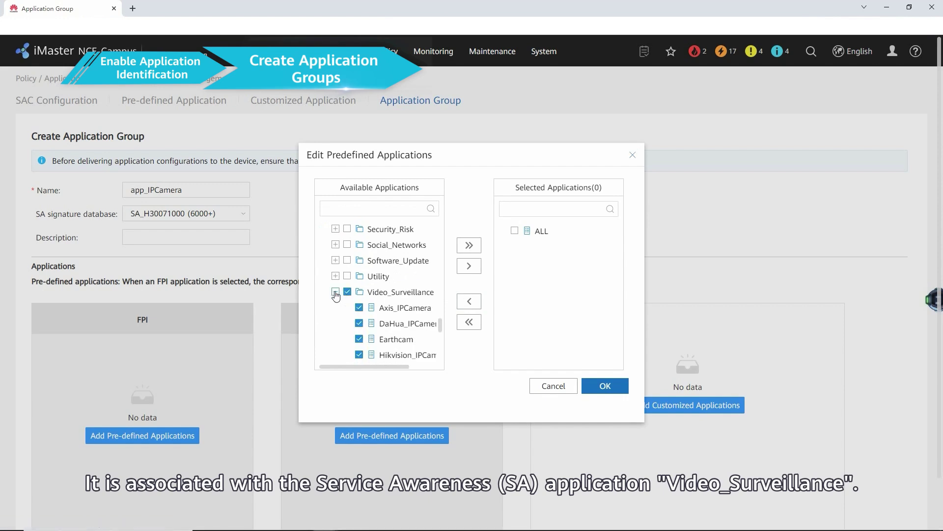
pyautogui.click(469, 266)
pyautogui.click(605, 385)
pyautogui.scroll(-2, 771, 467)
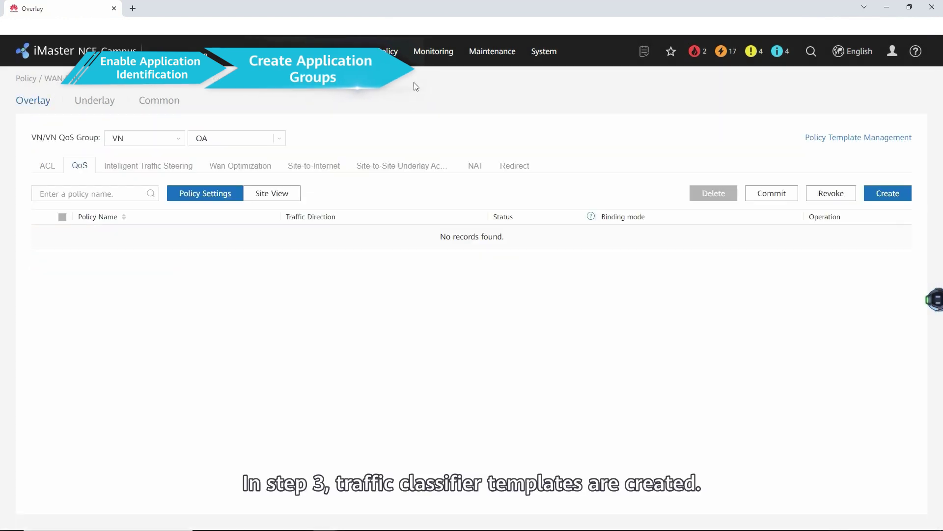
# Create traffic classifier traffic_Voip matching the app_Voip application group.
pyautogui.moveTo(388, 51)
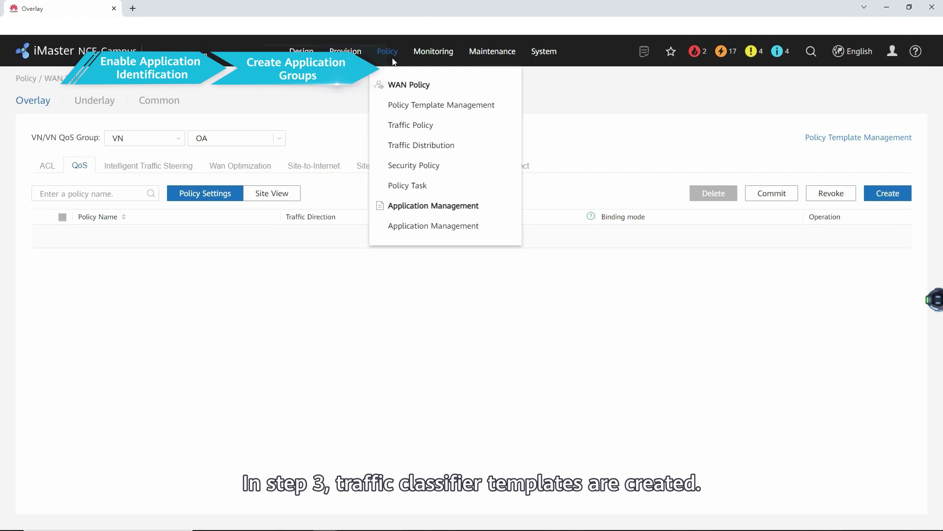
pyautogui.click(412, 109)
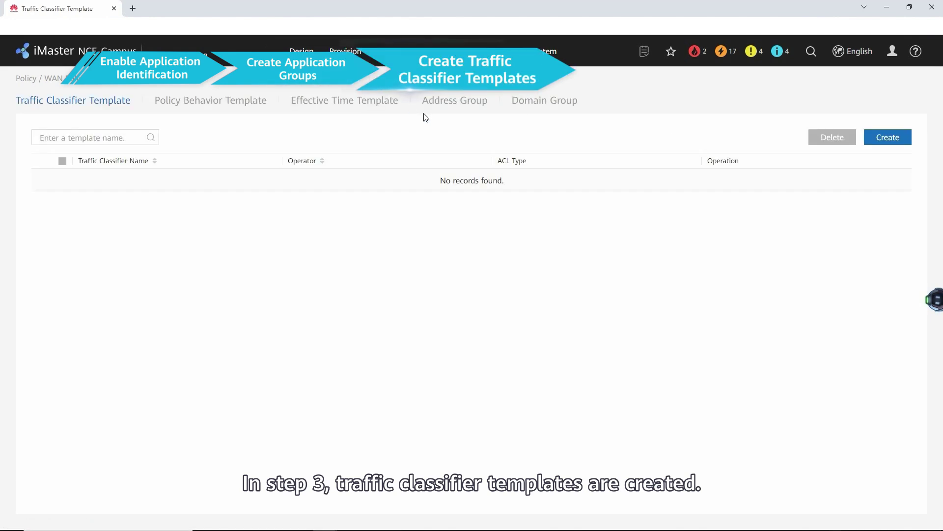
pyautogui.click(888, 137)
pyautogui.click(312, 139)
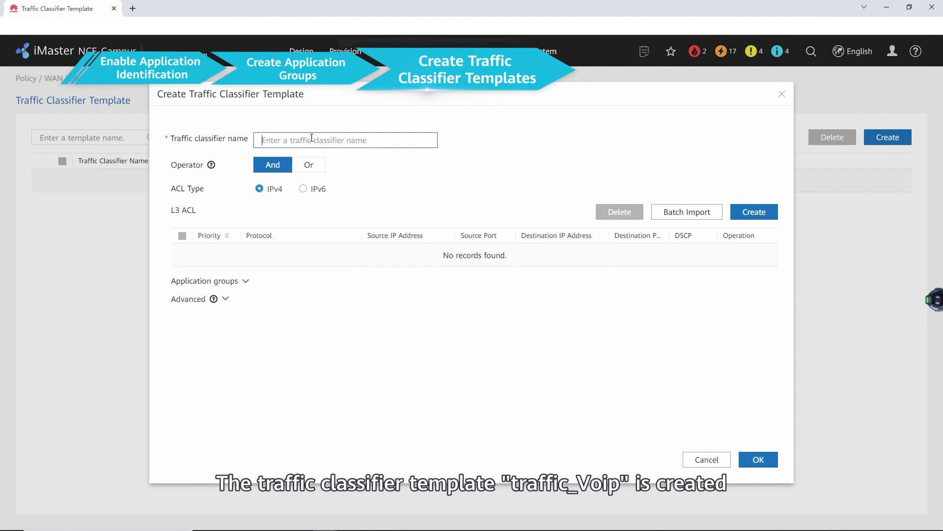
pyautogui.write('traffic_Voip')
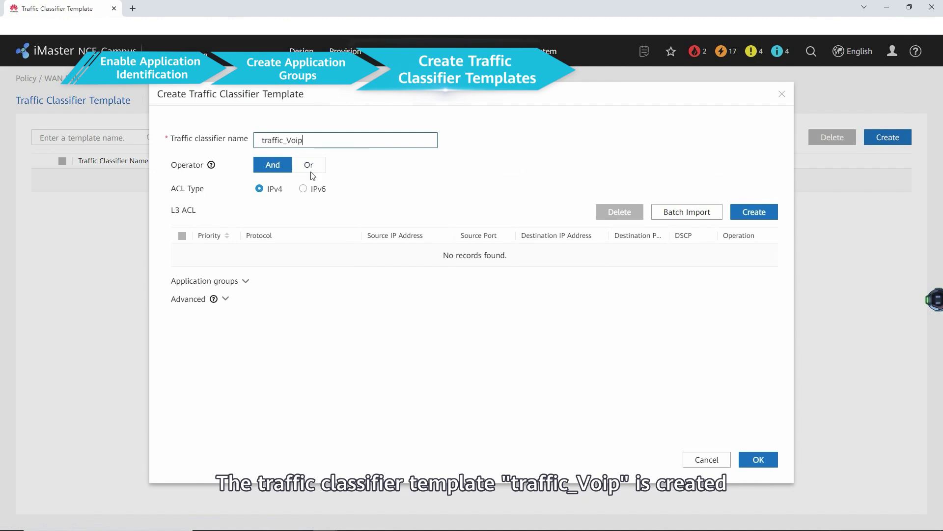
pyautogui.click(244, 281)
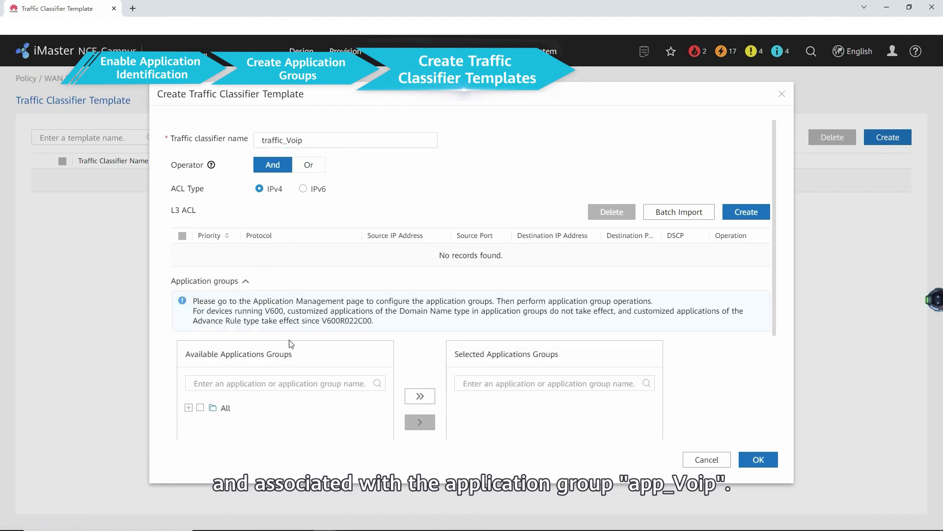
pyautogui.click(189, 408)
pyautogui.scroll(-2, 227, 397)
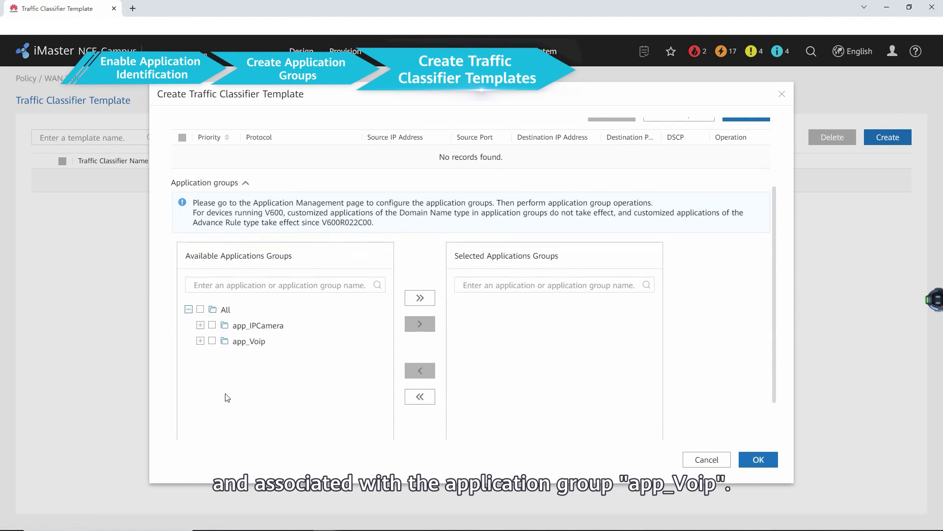
pyautogui.click(212, 341)
pyautogui.click(420, 323)
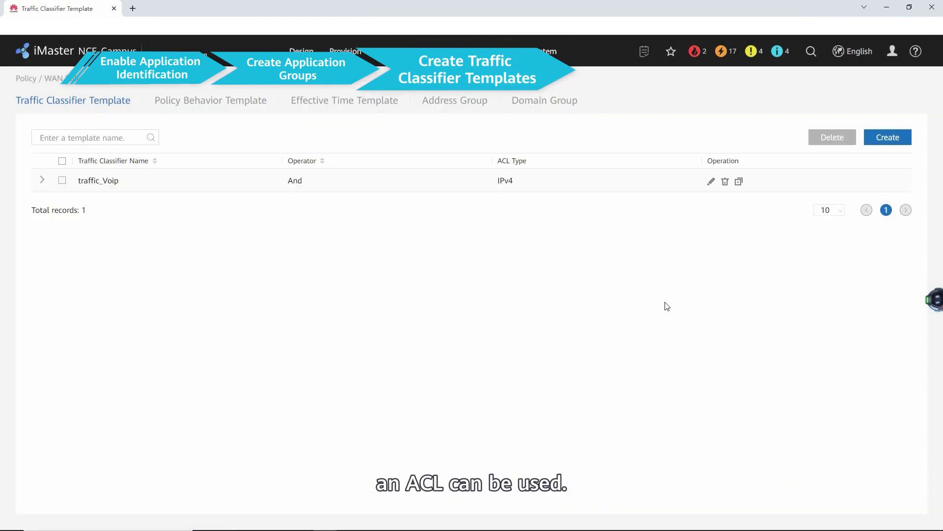
# Create traffic classifier traffic_IPCamera matching the app_IPCamera application group.
pyautogui.click(888, 138)
pyautogui.click(356, 140)
pyautogui.write('traffic_IPCamera')
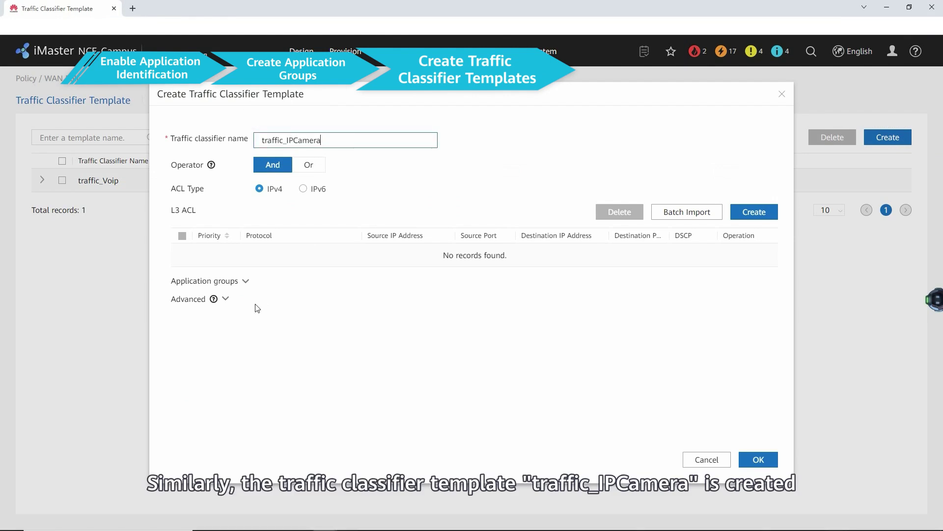
pyautogui.click(207, 282)
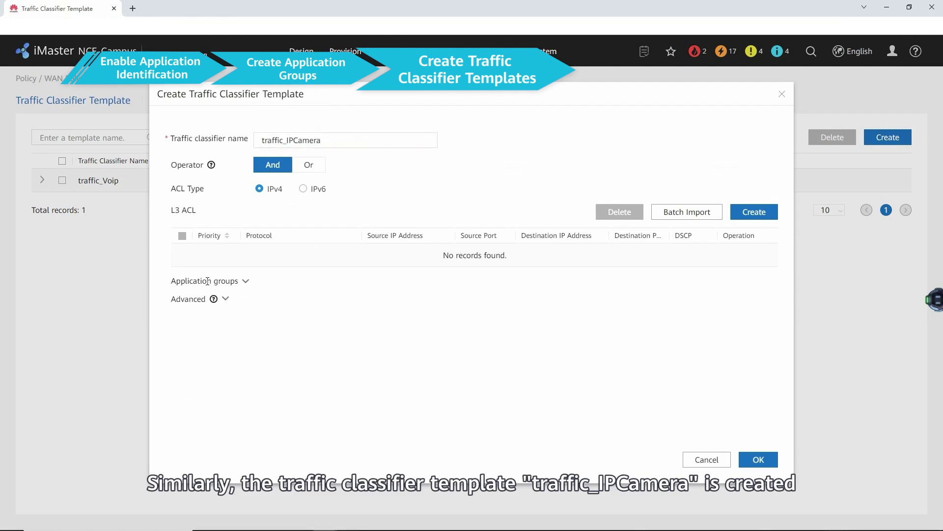
pyautogui.click(248, 282)
pyautogui.click(189, 408)
pyautogui.scroll(-2, 258, 408)
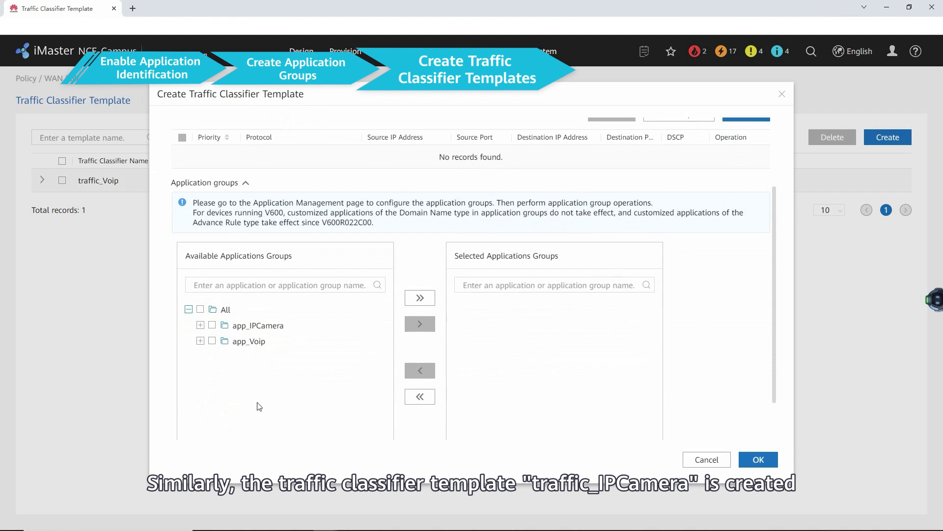
pyautogui.click(212, 326)
pyautogui.click(419, 324)
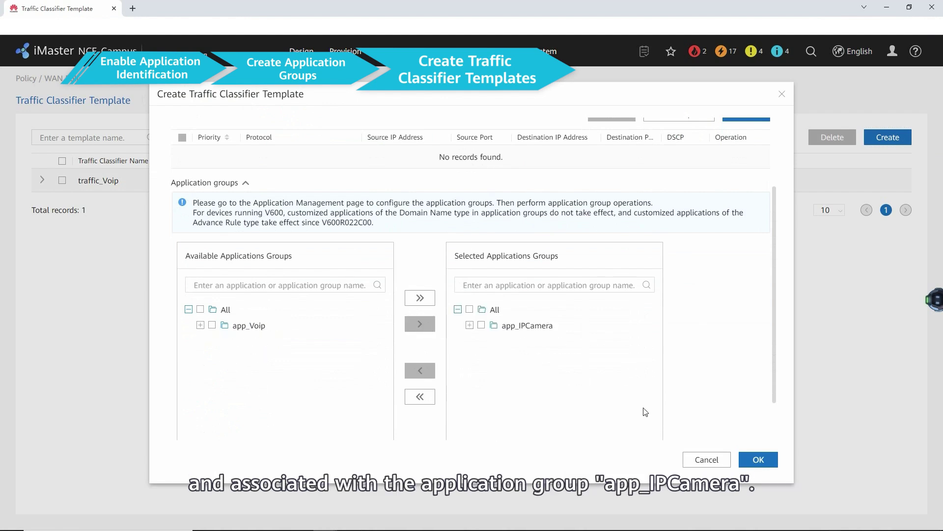
pyautogui.click(760, 459)
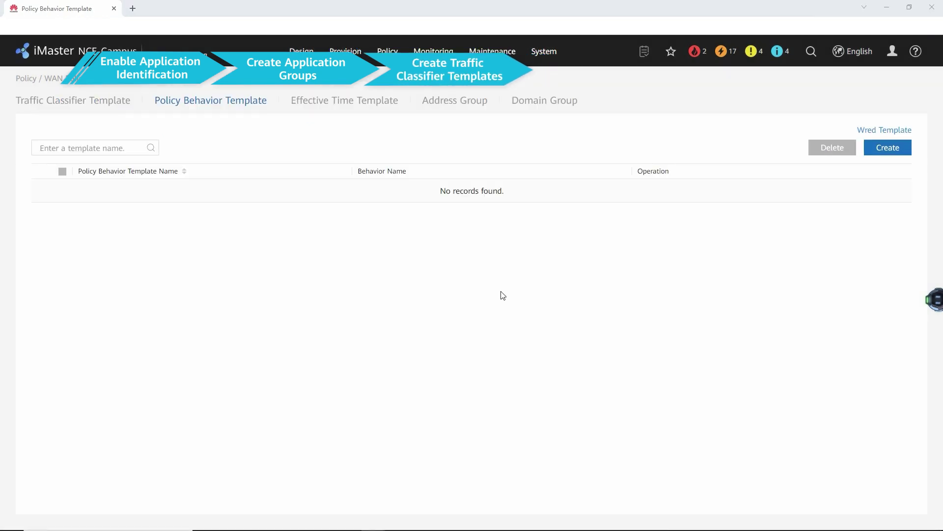
# Create behavior_Voip with High queue priority, 5 Mbps guaranteed bandwidth and statistics enabled.
pyautogui.click(887, 148)
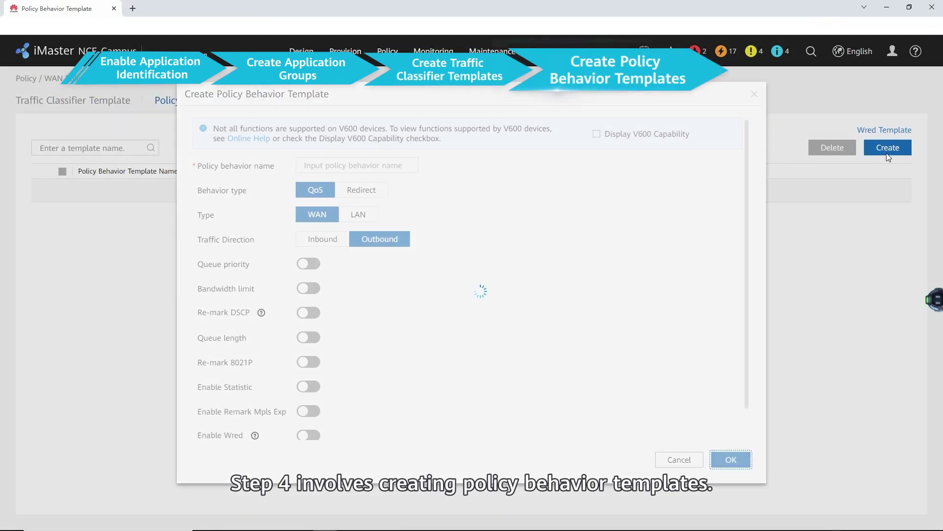
pyautogui.click(361, 165)
pyautogui.write('behavior_Voip')
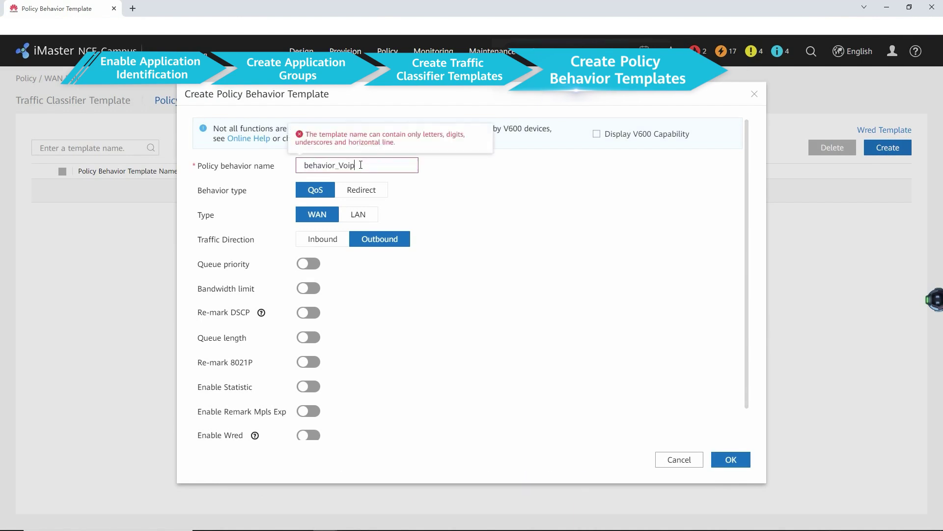
pyautogui.click(308, 264)
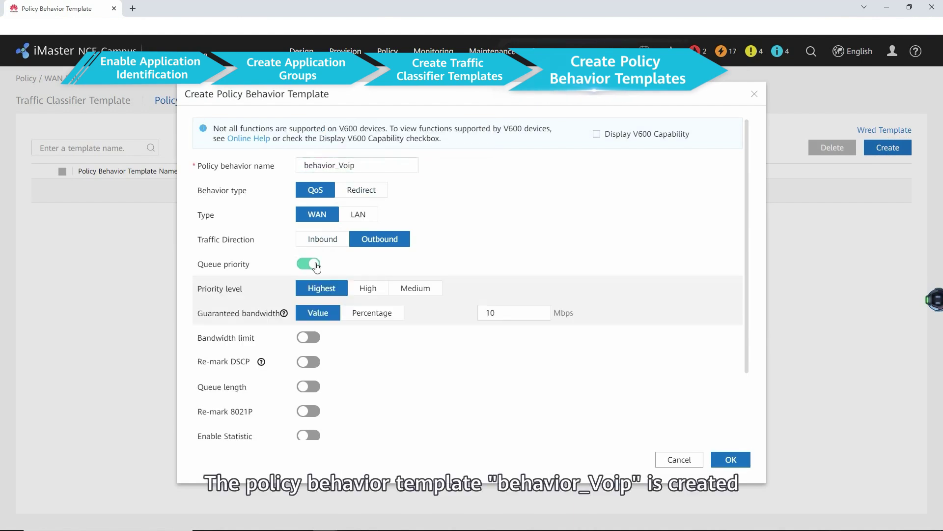
pyautogui.click(368, 289)
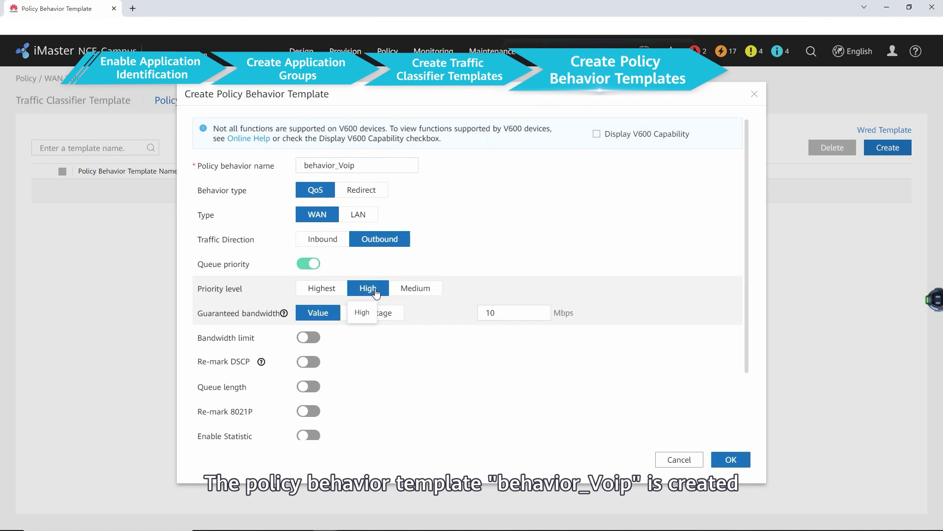
pyautogui.moveTo(498, 313); pyautogui.dragTo(480, 313)
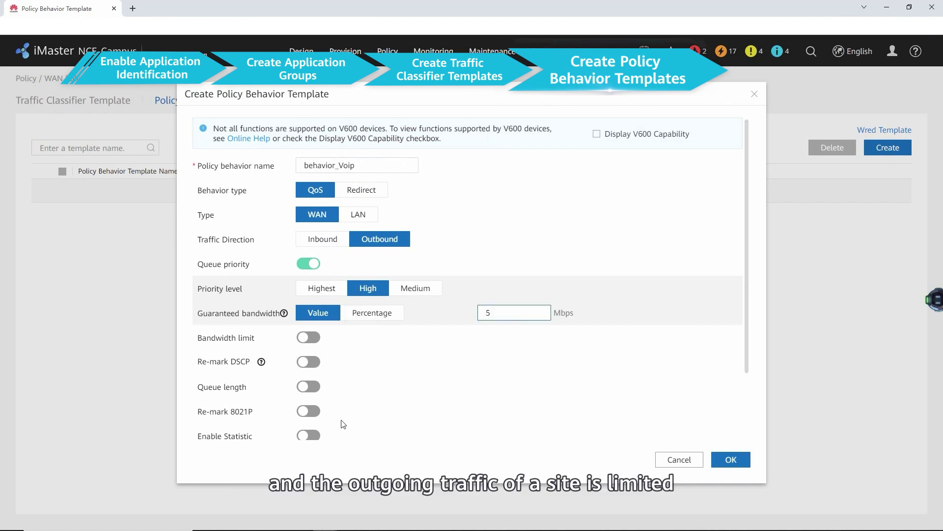
pyautogui.click(317, 439)
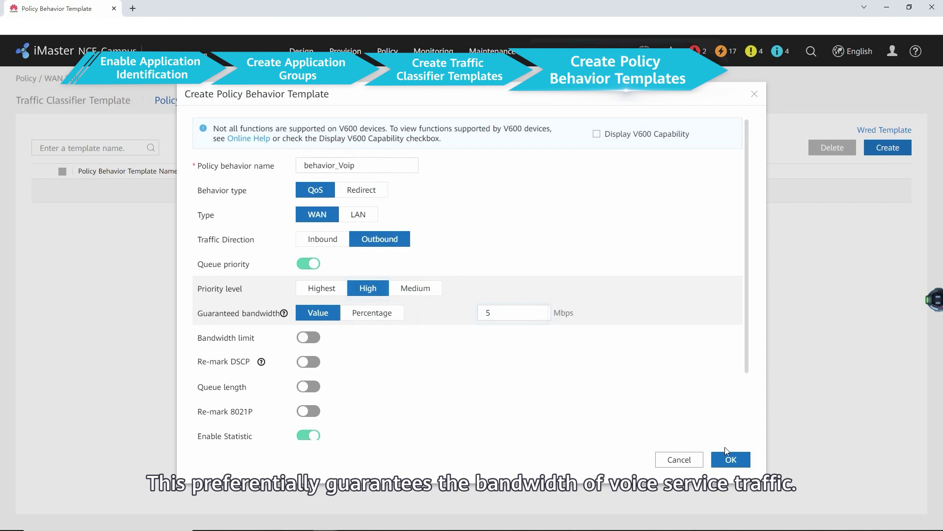
pyautogui.click(730, 462)
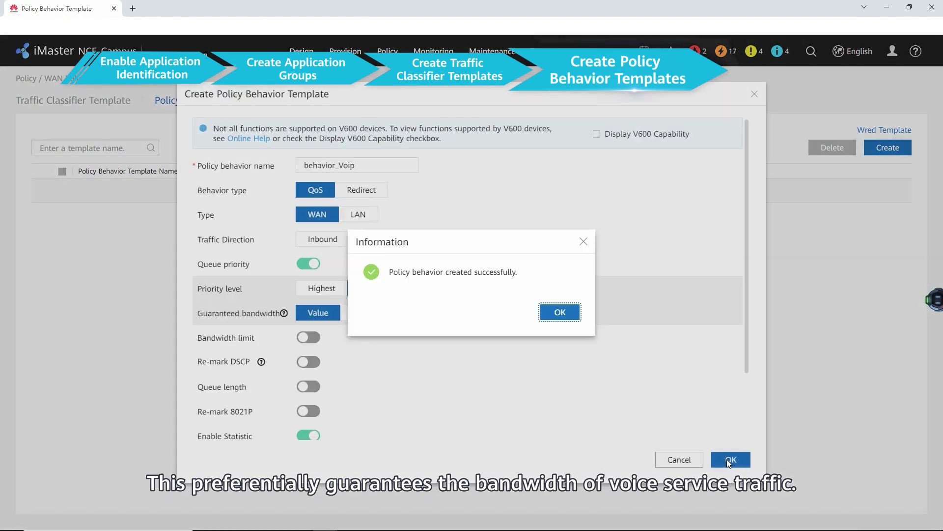
pyautogui.click(569, 315)
# Create behavior_IPCamera limiting outbound bandwidth to 10 Mbps with statistics enabled.
pyautogui.click(887, 147)
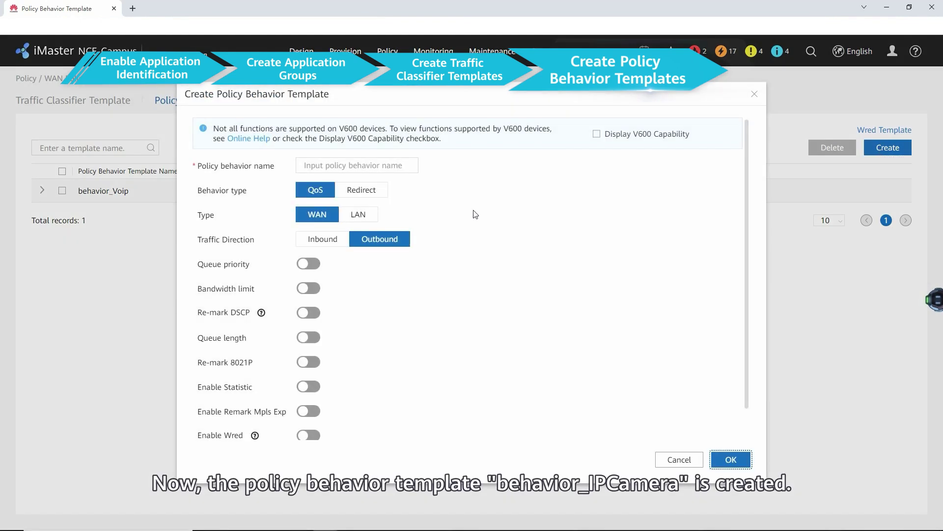
pyautogui.click(374, 163)
pyautogui.write('behavior_IPCamera')
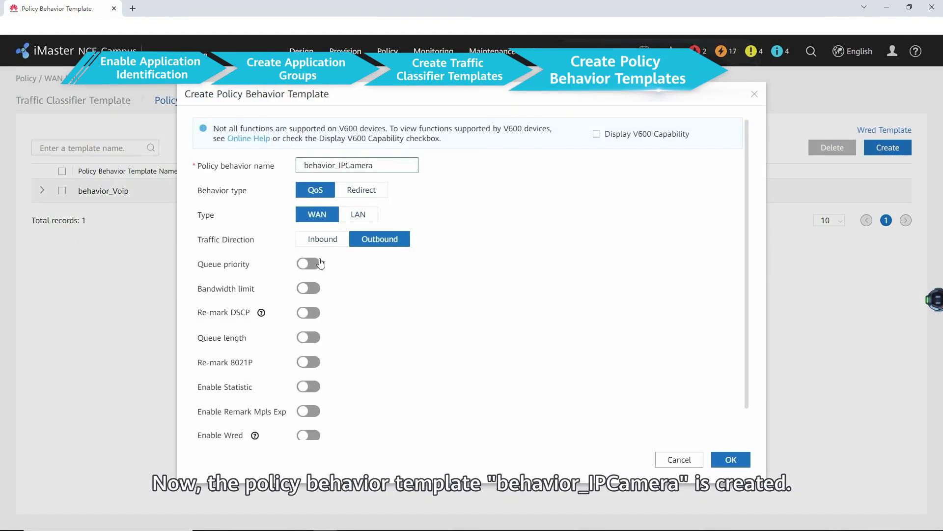
pyautogui.click(314, 288)
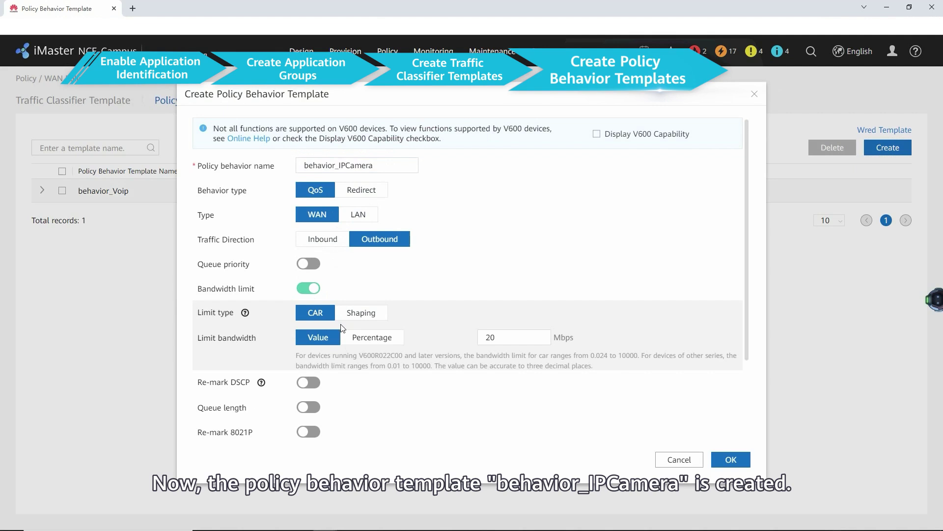
pyautogui.doubleClick(480, 337)
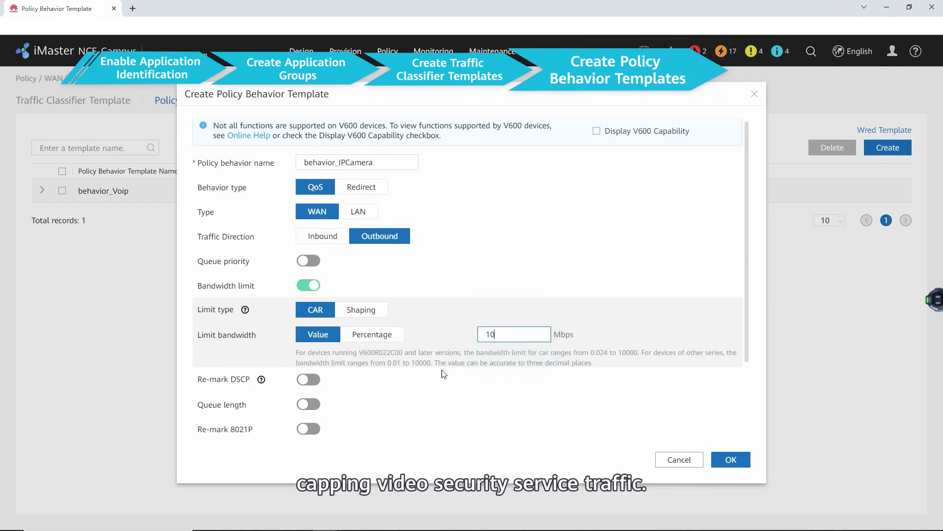
pyautogui.scroll(-3, 443, 369)
pyautogui.scroll(1, 491, 394)
pyautogui.click(575, 430)
pyautogui.click(725, 458)
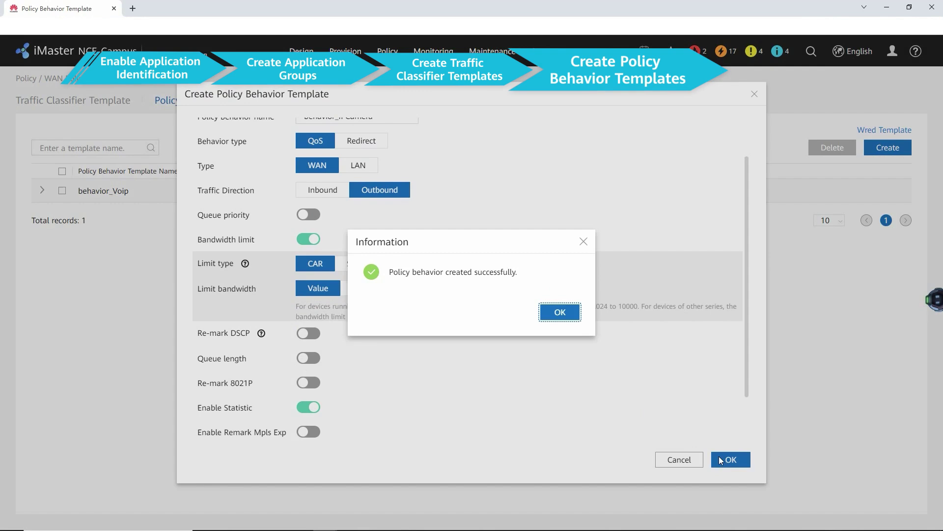
pyautogui.click(565, 312)
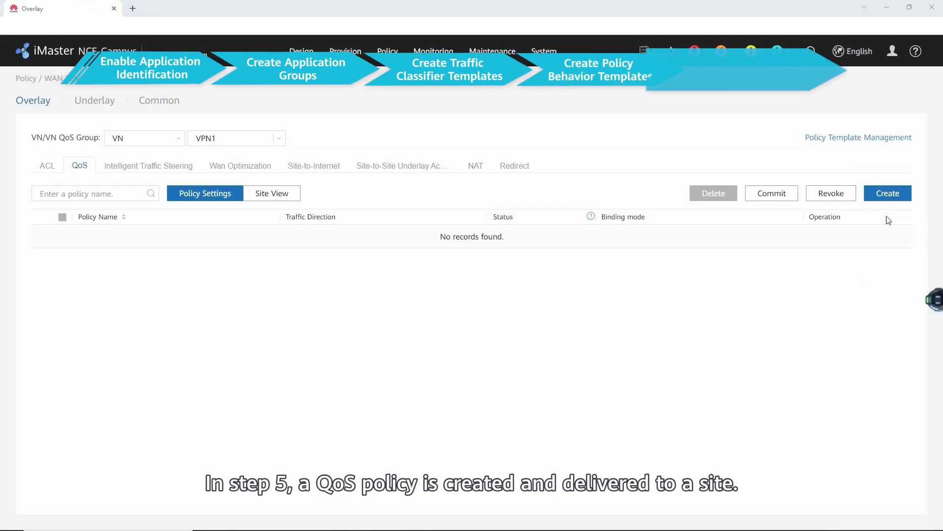
# Name the QoS policy IM and add a priority 10 row with traffic_Voip and behavior_Voip.
pyautogui.click(887, 193)
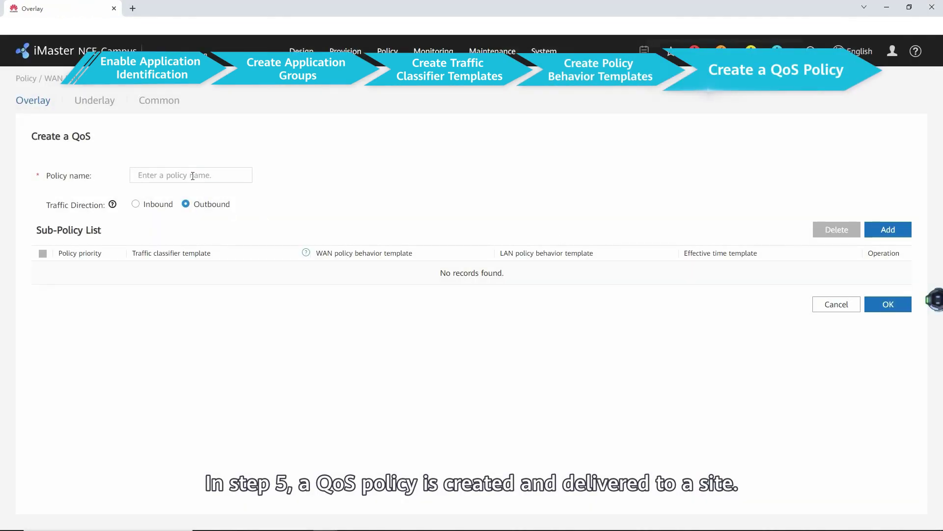
pyautogui.click(192, 176)
pyautogui.write('IM')
pyautogui.click(888, 230)
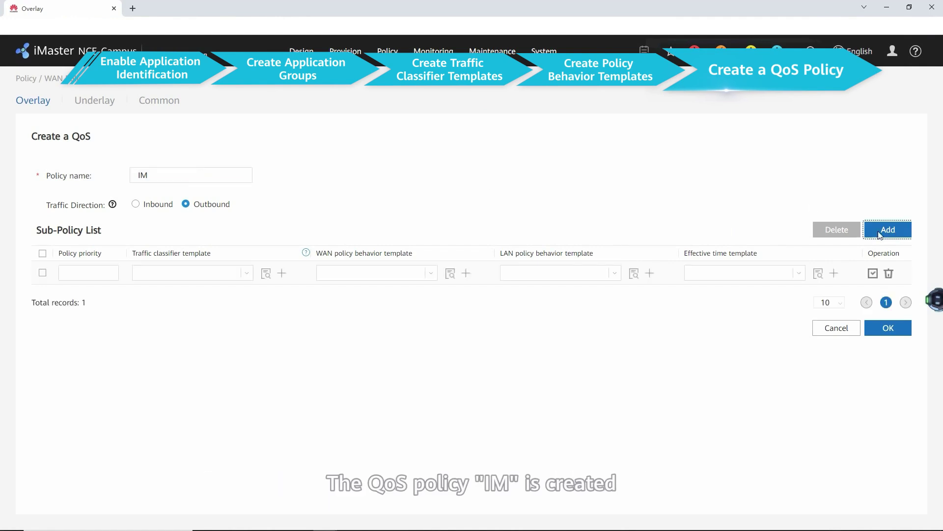
pyautogui.click(113, 272)
pyautogui.write('1')
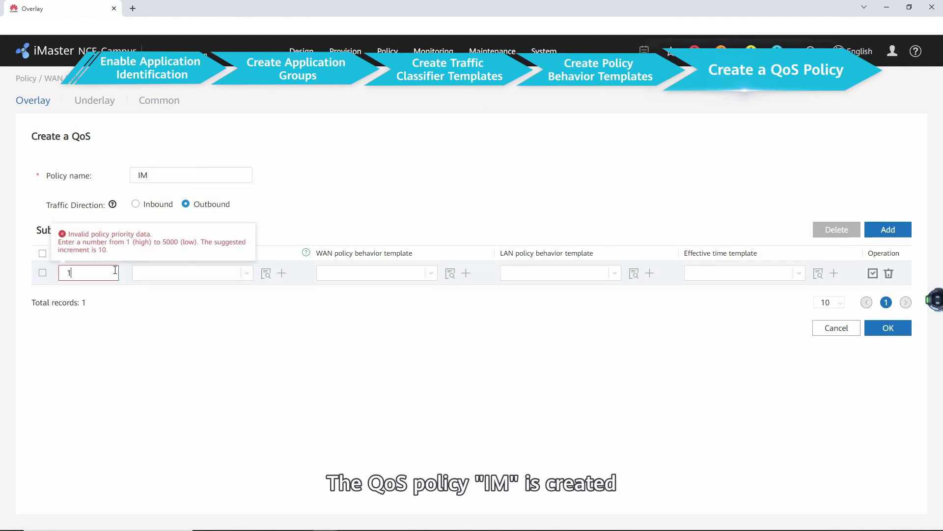
pyautogui.write('0')
pyautogui.click(187, 273)
pyautogui.click(198, 317)
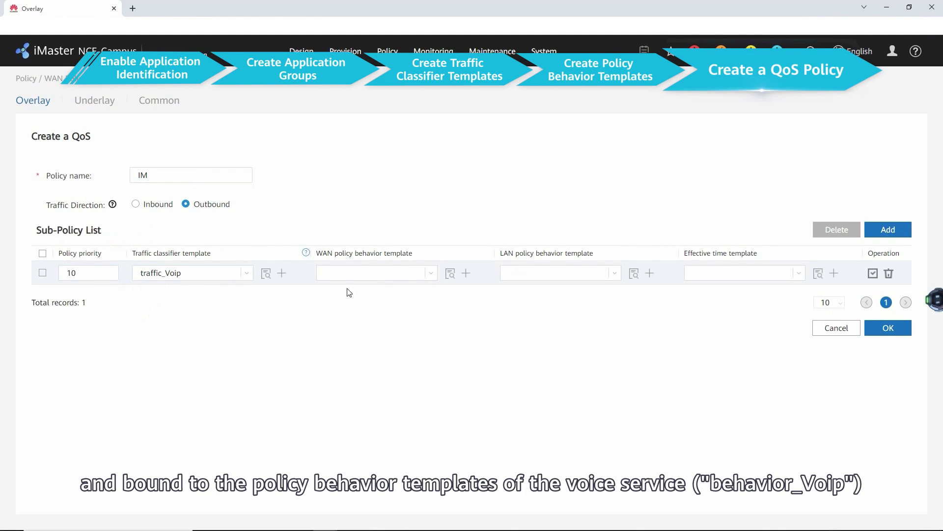
pyautogui.click(379, 316)
# Add a priority 20 row with traffic_IPCamera and behavior_IPCamera, confirm both rows, and save IM.
pyautogui.click(888, 229)
pyautogui.click(82, 273)
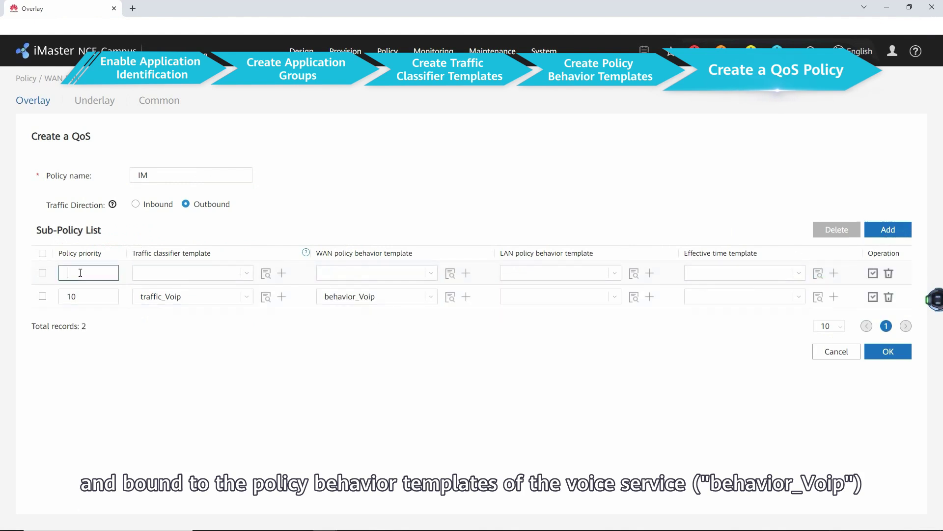
pyautogui.write('20')
pyautogui.click(162, 273)
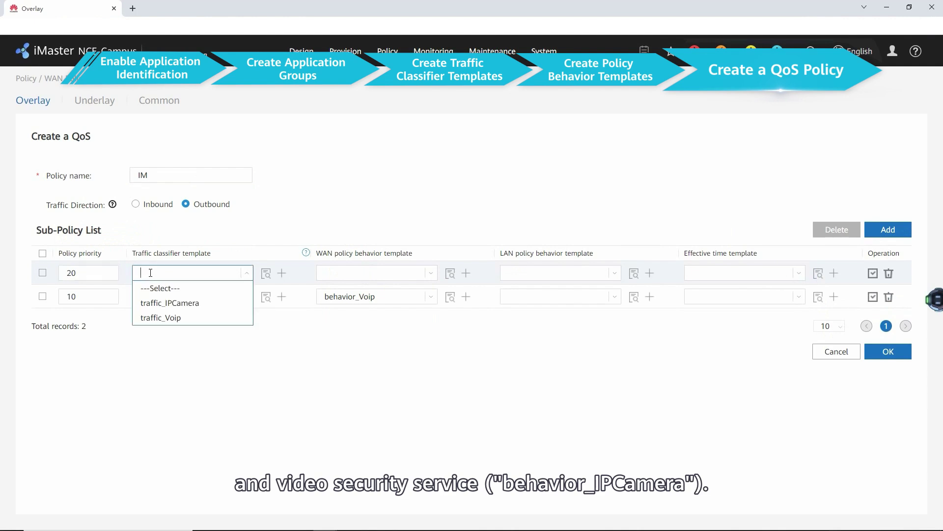
pyautogui.click(163, 303)
pyautogui.click(366, 274)
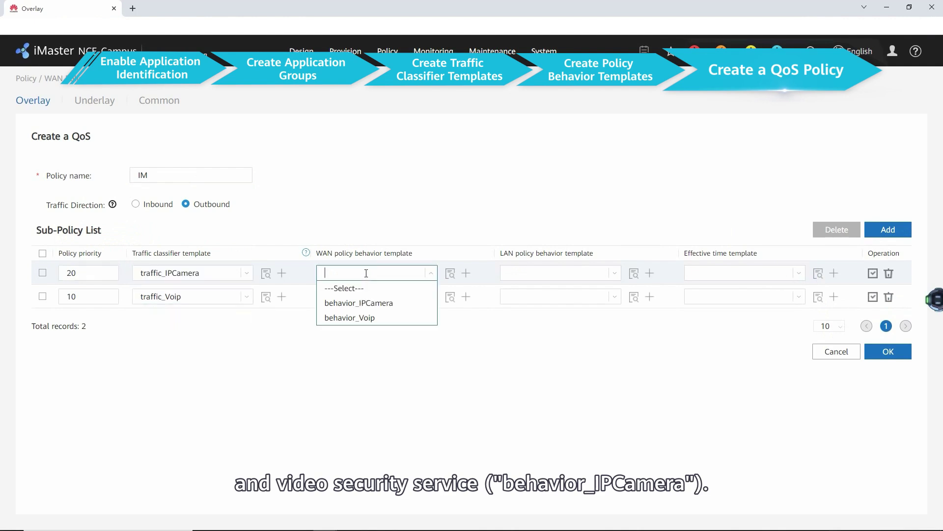
pyautogui.click(378, 302)
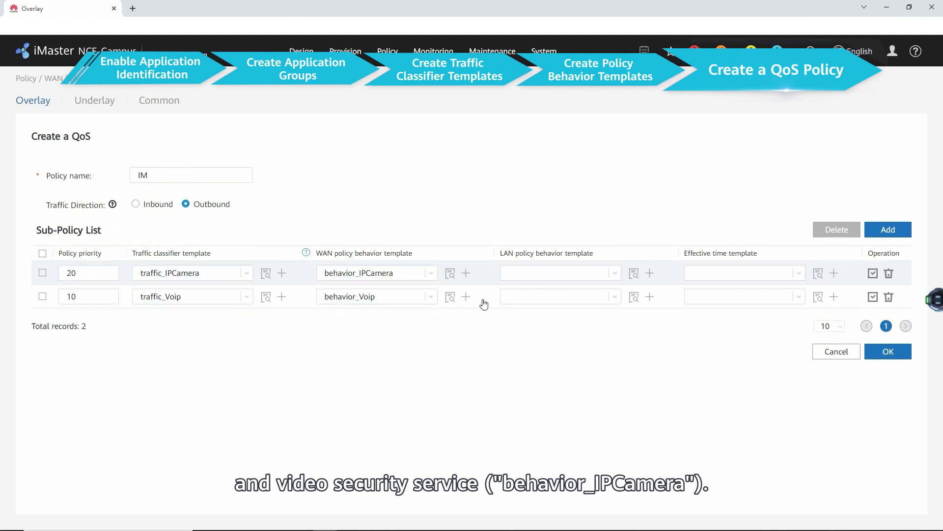
pyautogui.click(874, 274)
pyautogui.click(874, 298)
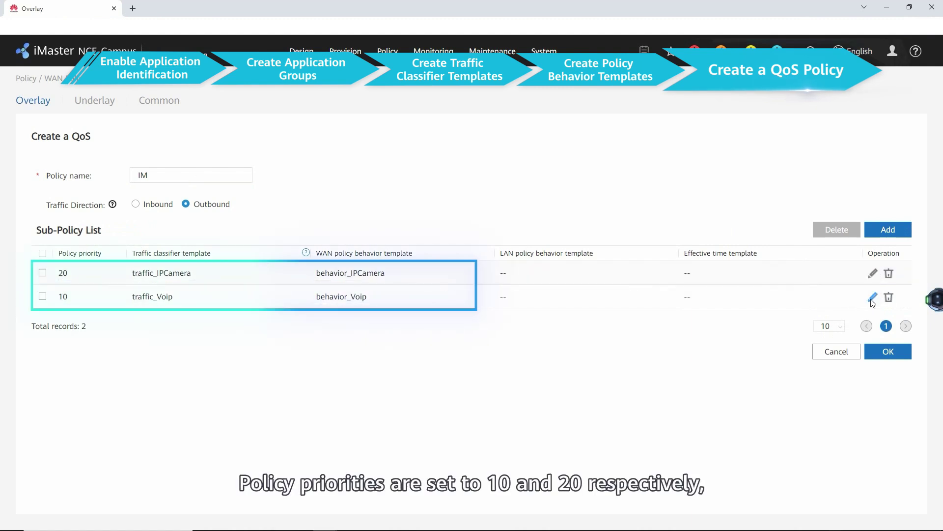
pyautogui.click(900, 359)
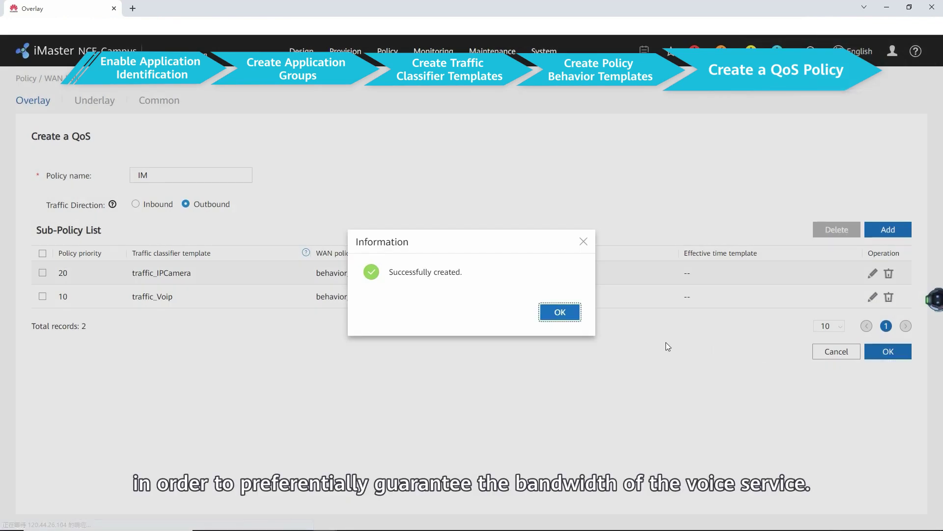
pyautogui.click(560, 312)
# Bind the IM policy to sites Hub1 and Spoke1.
pyautogui.click(812, 238)
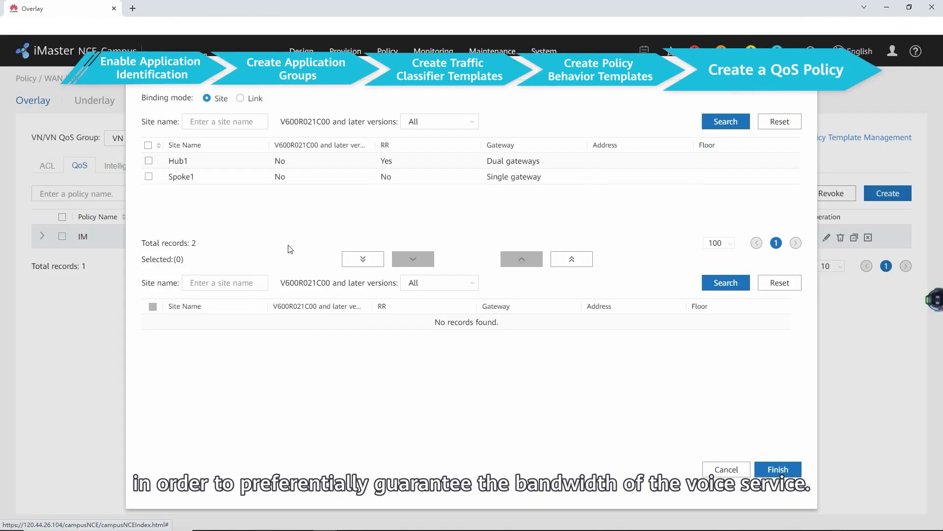
pyautogui.click(148, 145)
pyautogui.click(413, 259)
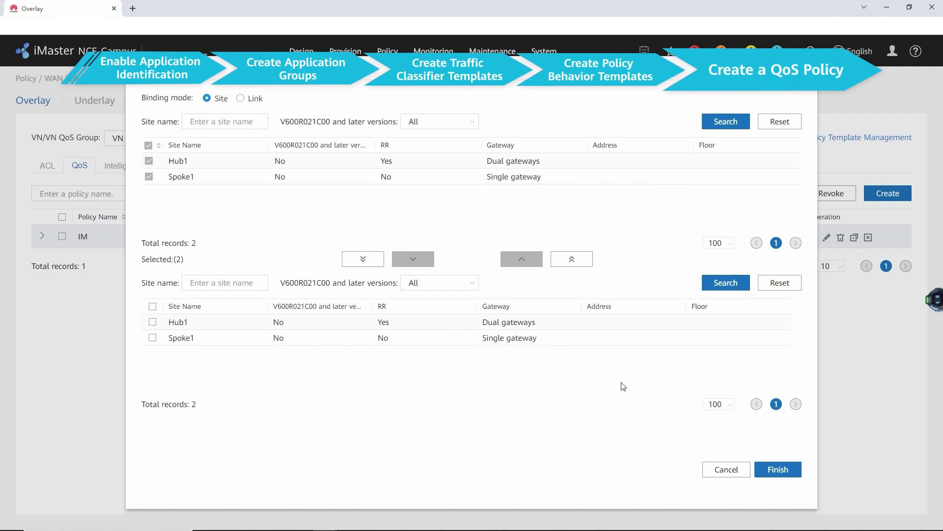
pyautogui.click(772, 465)
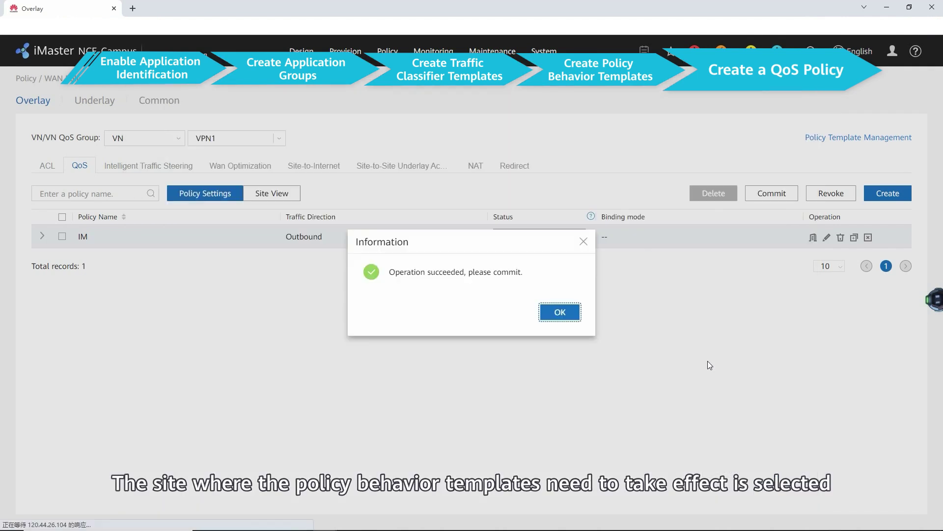
pyautogui.click(568, 317)
# Commit the selected IM policy so it takes effect immediately.
pyautogui.click(786, 196)
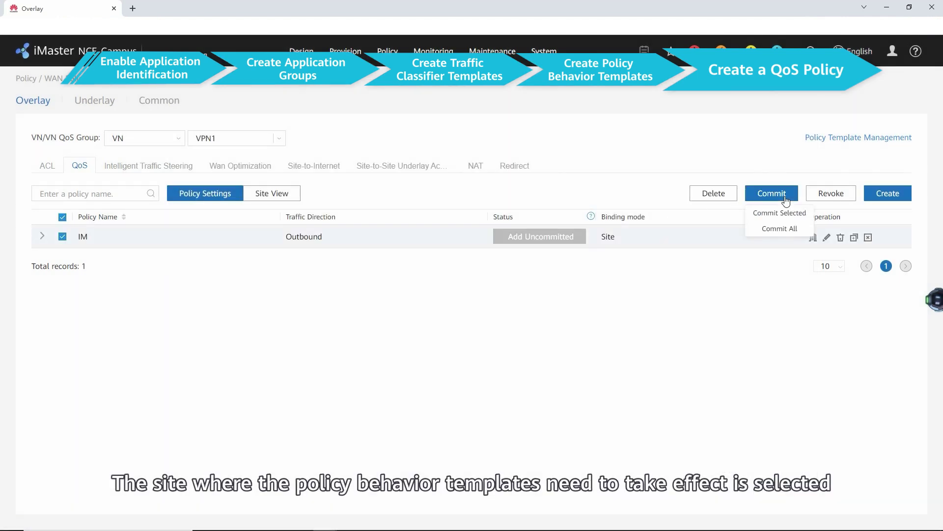
pyautogui.click(786, 214)
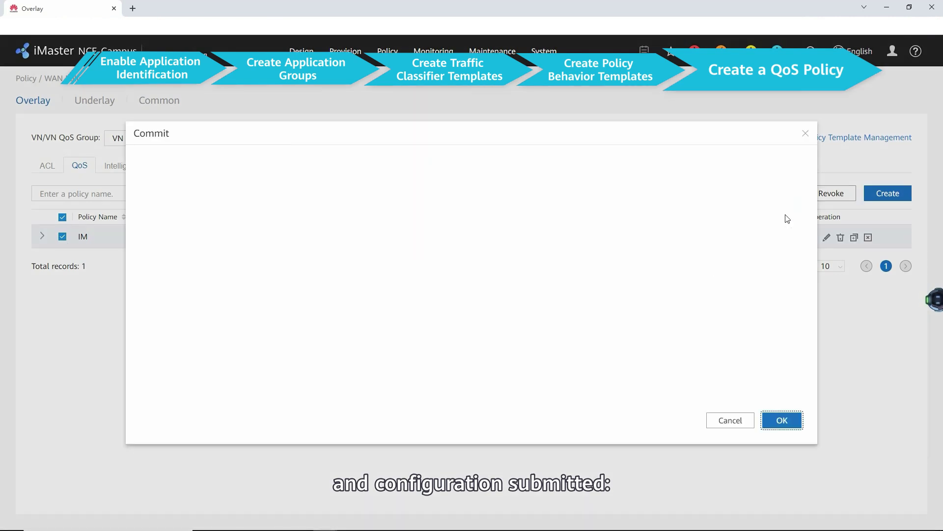
pyautogui.click(153, 212)
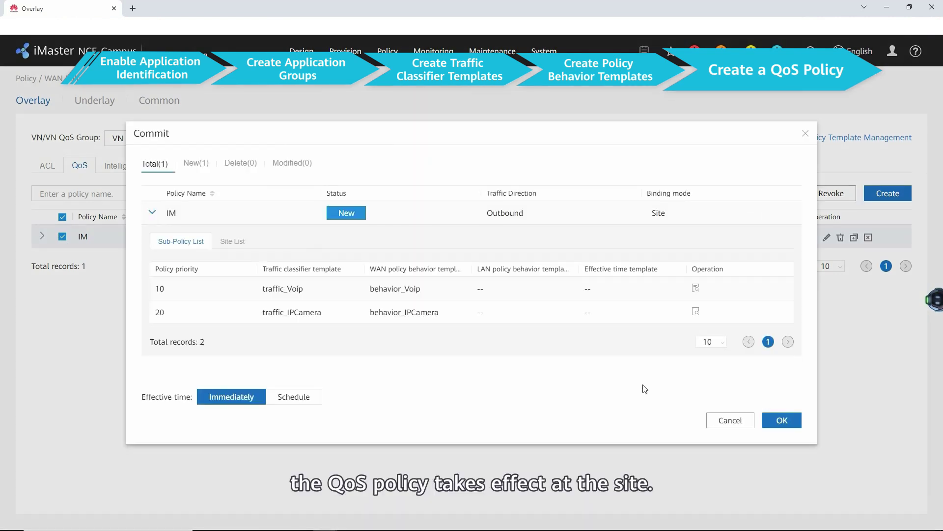
pyautogui.click(780, 420)
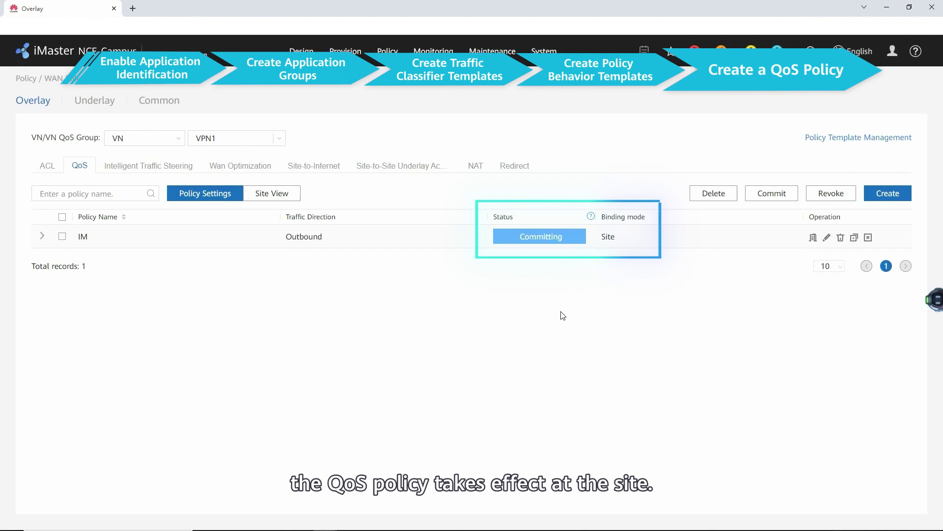